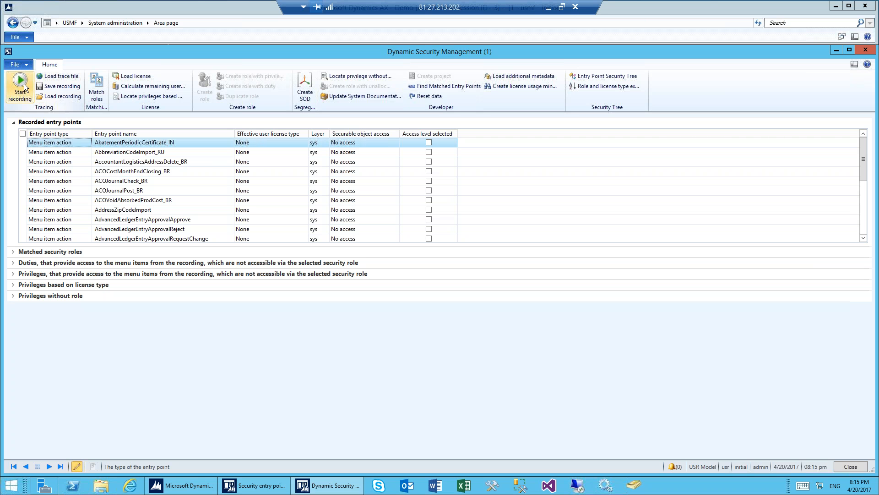
Step: Record the entry points used when opening the admininmf user's details from the system administration user list
left_click(25, 87)
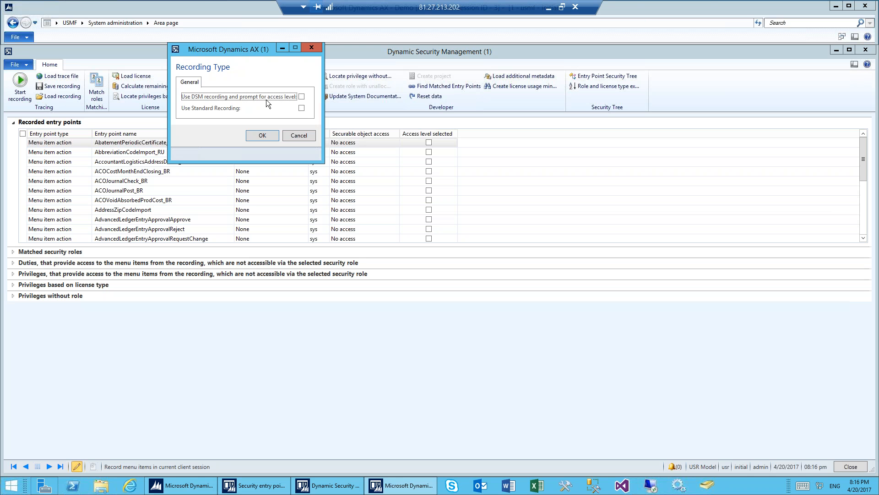
left_click(271, 136)
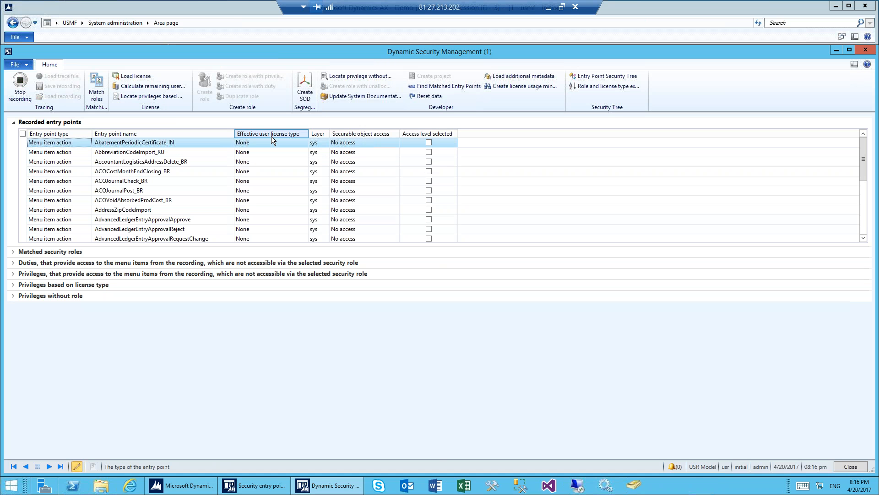
left_click(123, 6)
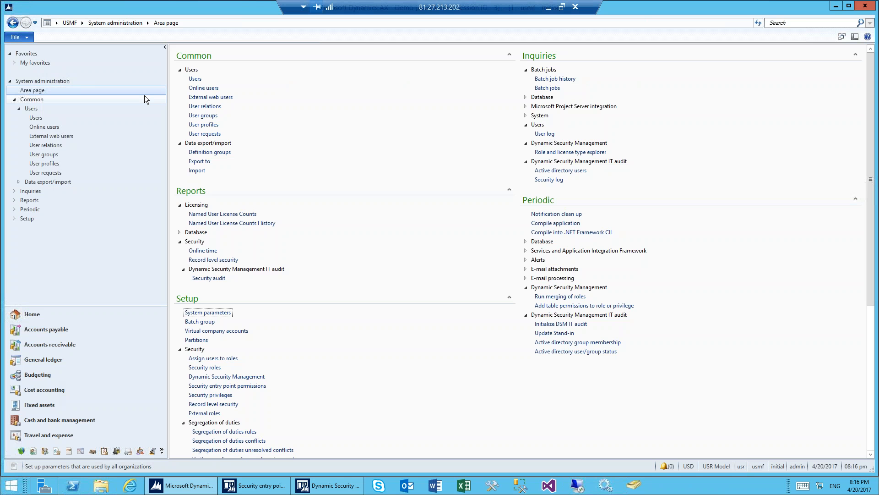
left_click(196, 79)
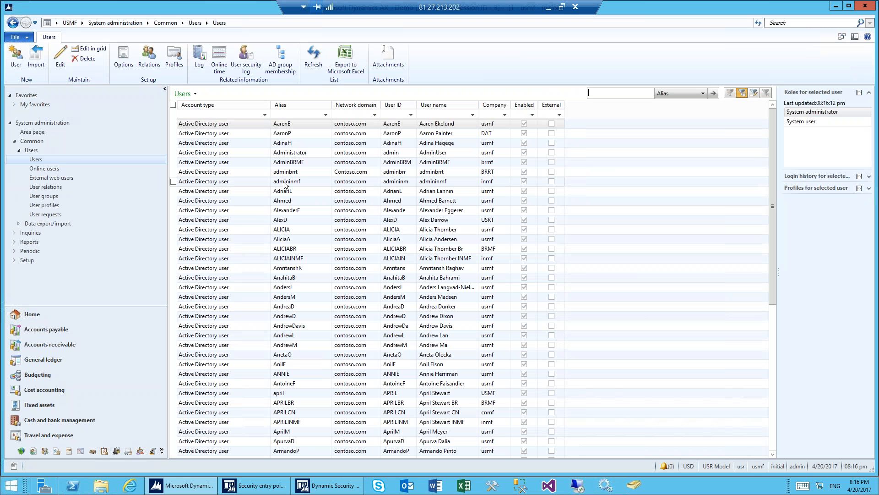
left_click(284, 183)
double_click(285, 183)
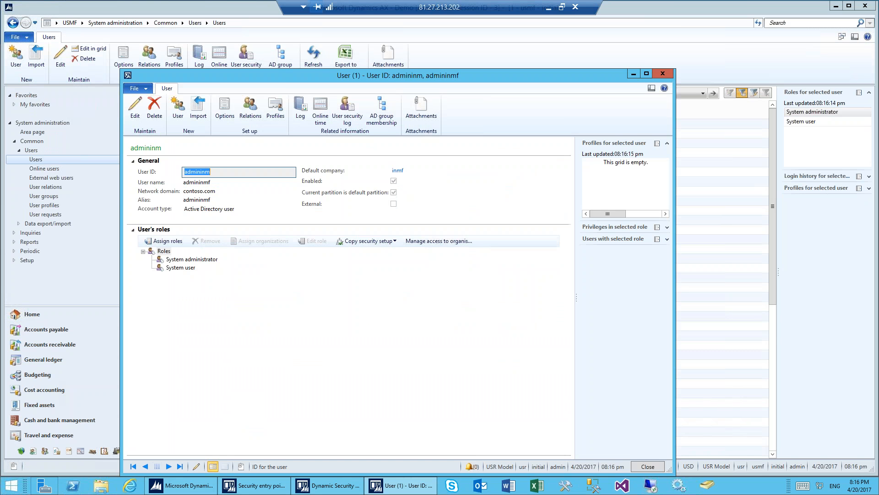
left_click(343, 486)
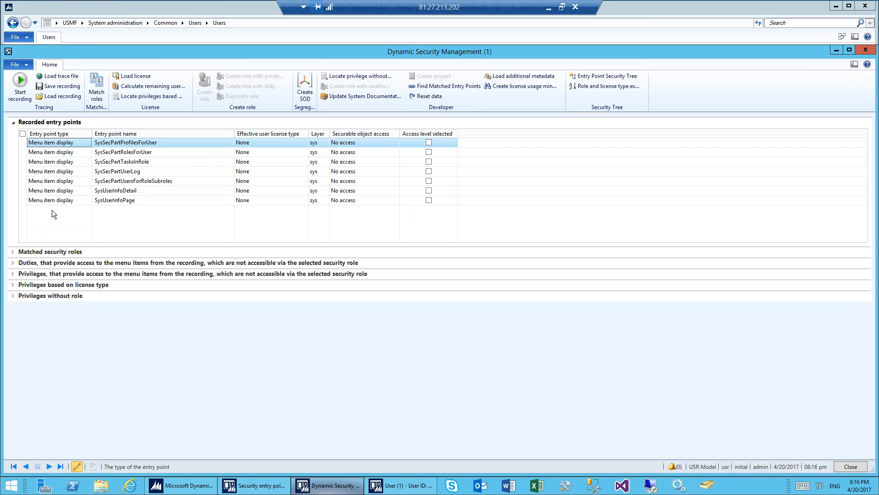
Step: Load the recorded entry points from _DSM_TestRecording1.xml without saving the current recording
left_click(66, 87)
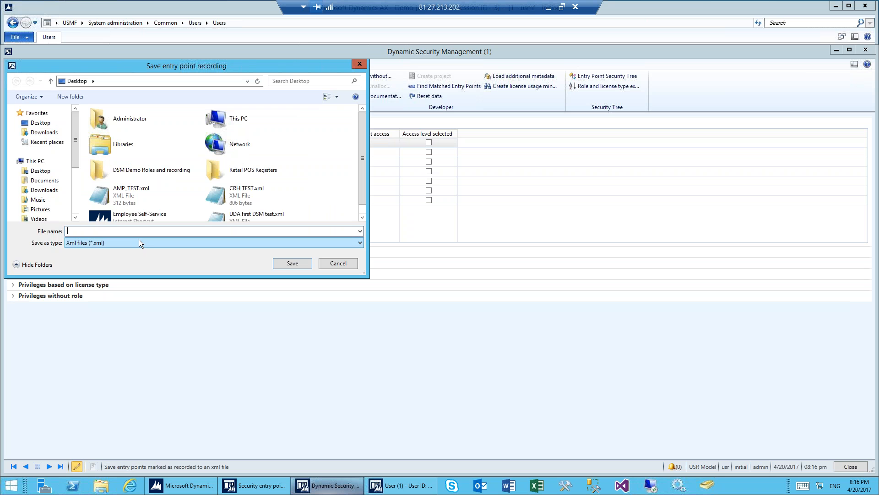
left_click(341, 263)
left_click(70, 95)
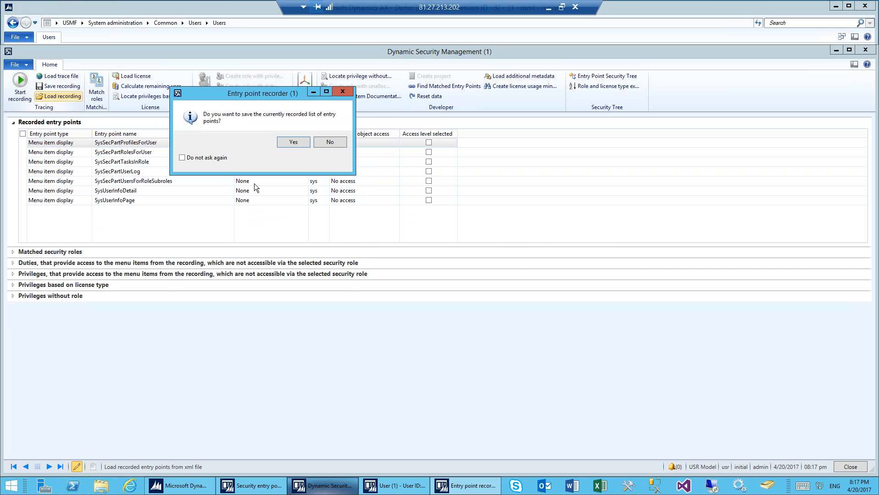
left_click(326, 142)
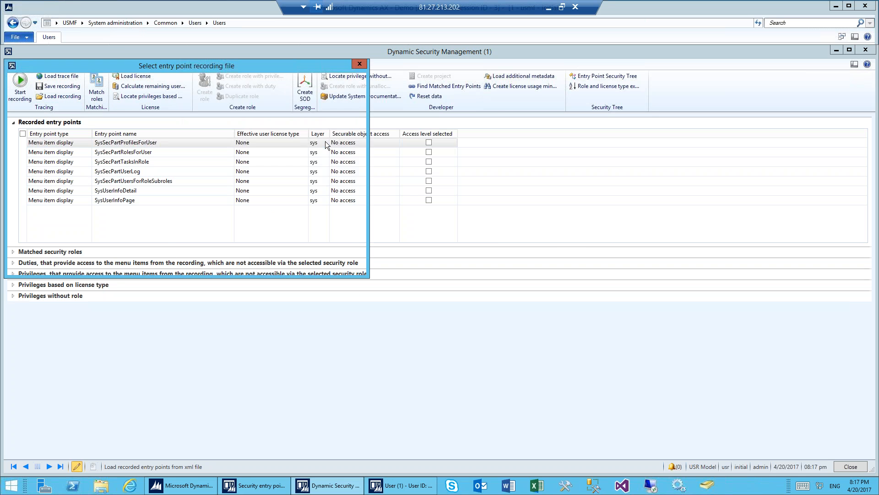
left_click(115, 134)
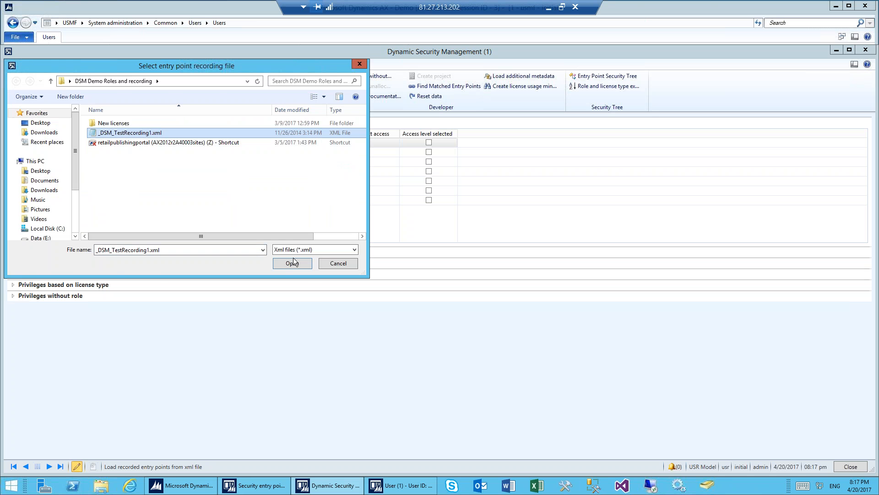
left_click(294, 264)
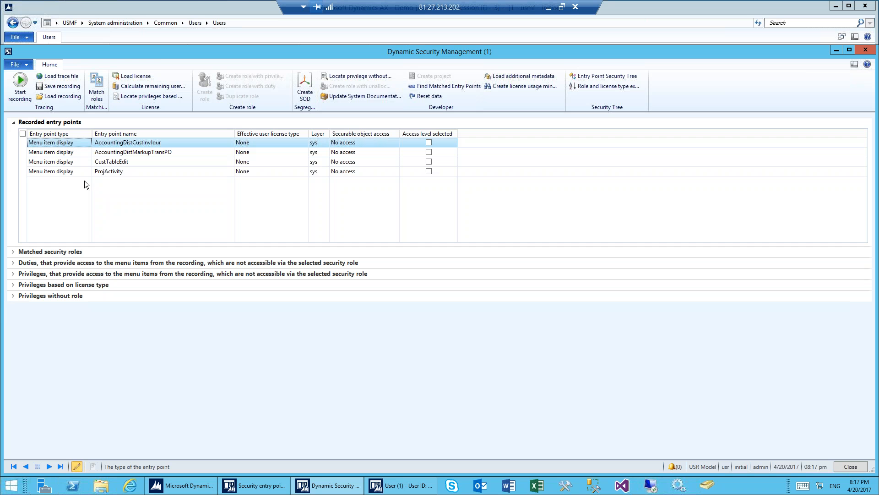
Step: Match the loaded recording to the DSM* security roles, using No access as minimum rights and including the license calculations
left_click(97, 92)
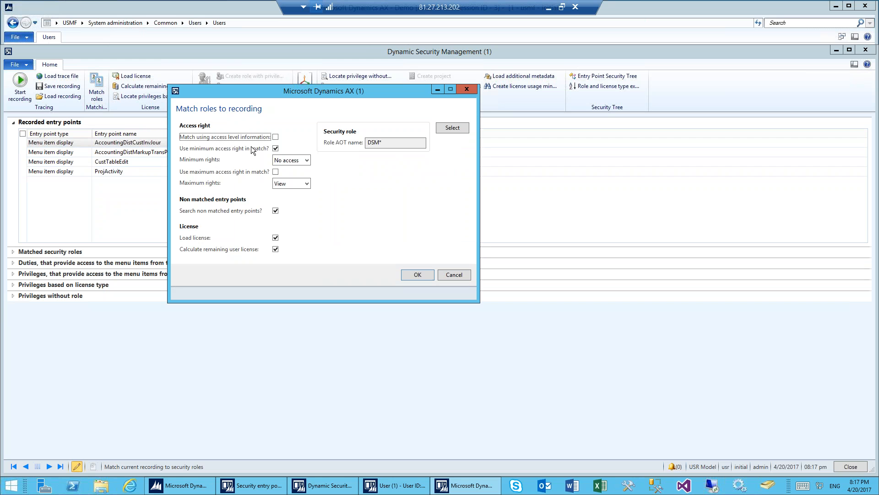
left_click(305, 161)
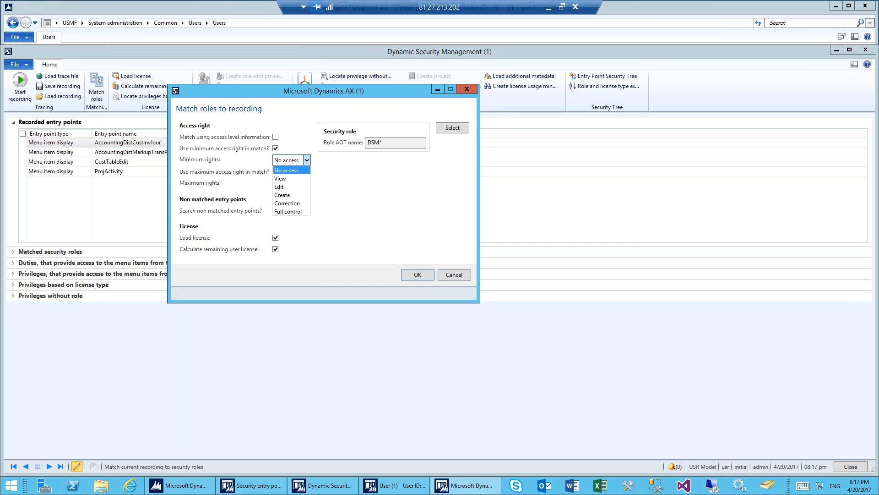
left_click(306, 161)
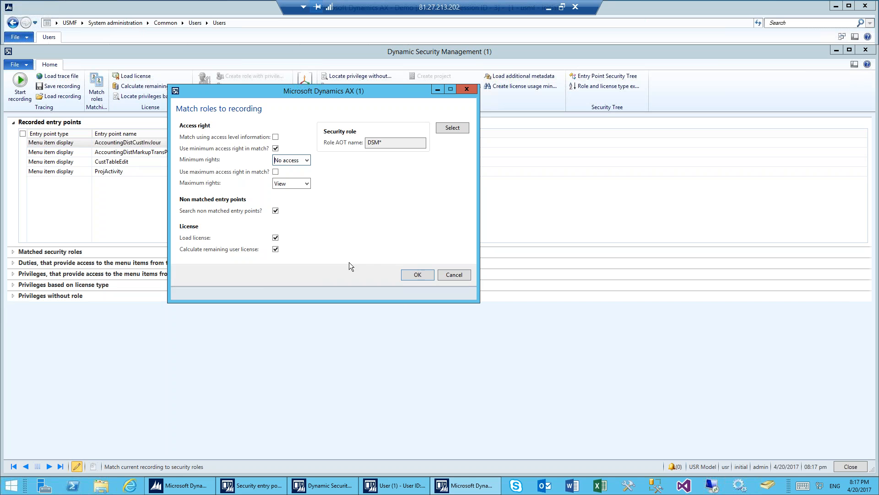
left_click(418, 274)
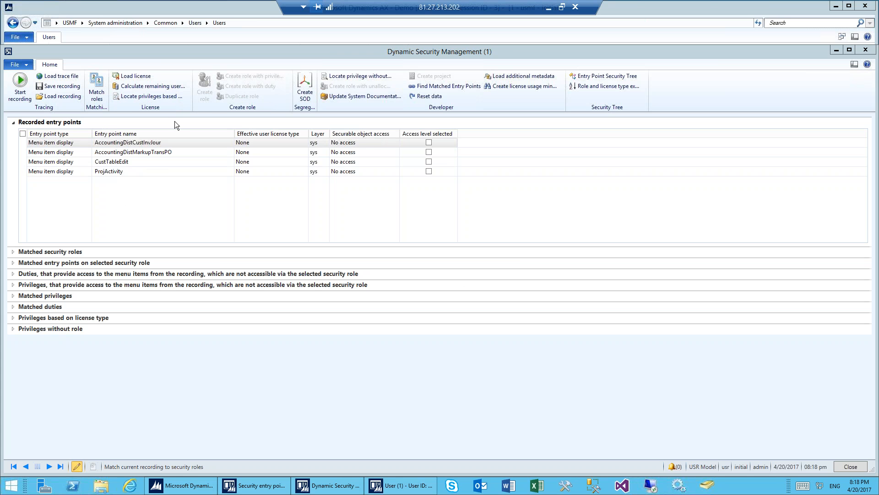
Step: Show the matched security roles, hide the recorded entry points, and compare the roles' match degrees and license types
left_click(14, 252)
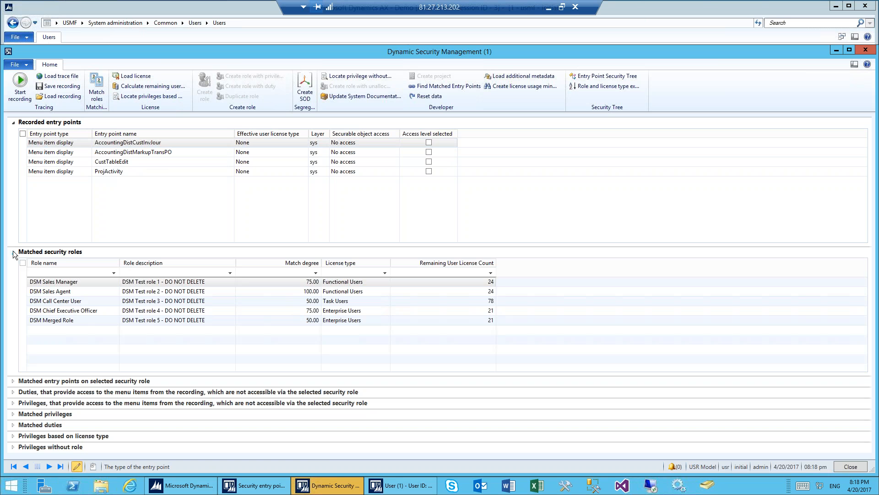
left_click(13, 124)
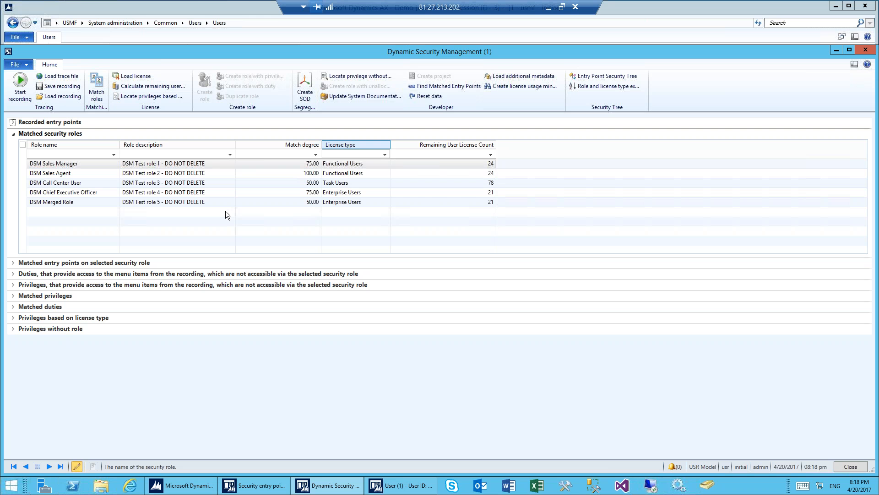
left_click(291, 171)
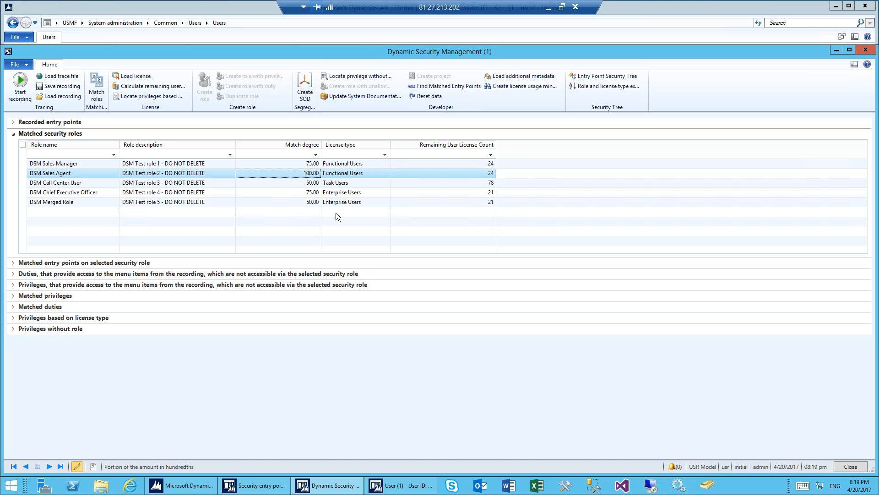
left_click(295, 192)
left_click(293, 202)
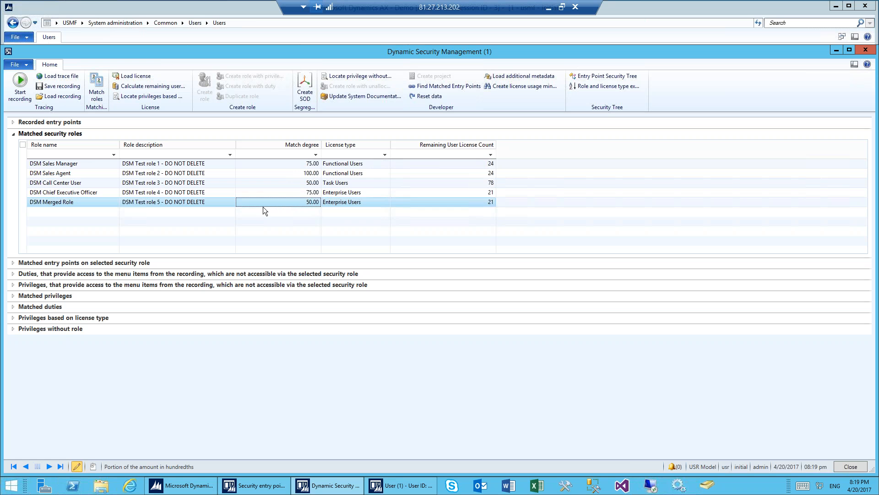
left_click(276, 183)
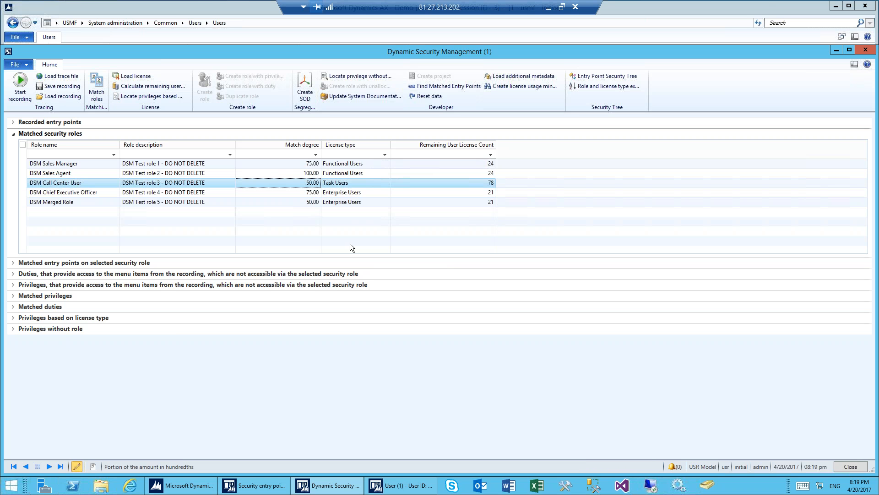
Step: Review the DSM Call Center User role's matched entry points and the duties that would provide its missing menu item access
left_click(20, 262)
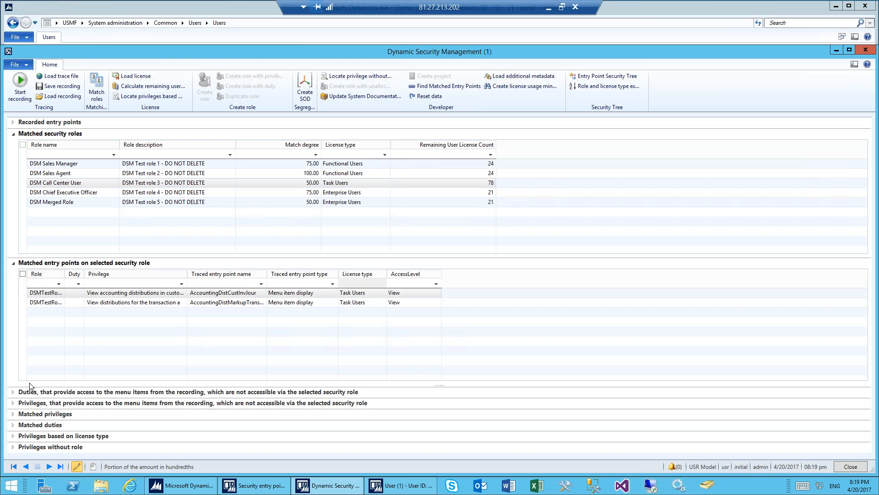
left_click(13, 264)
left_click(13, 275)
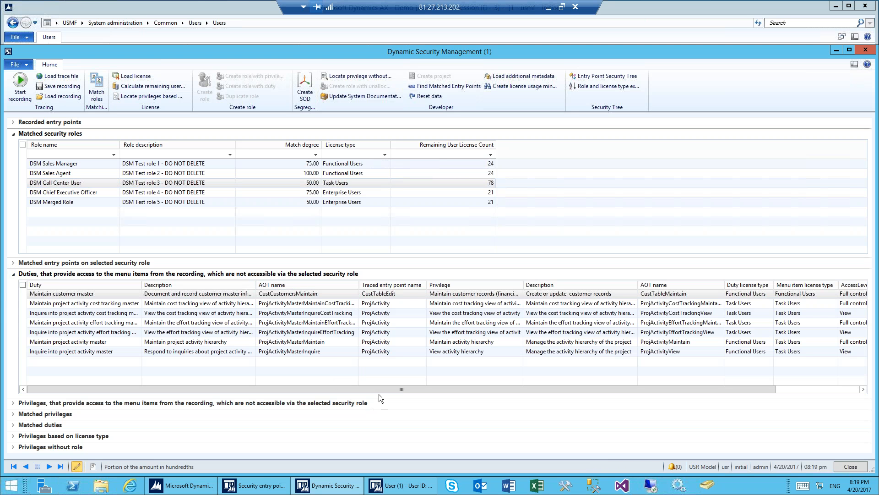
Step: Mark the DSM Call Center User role and show the privileges that would provide its missing access instead of the duties
left_click(23, 183)
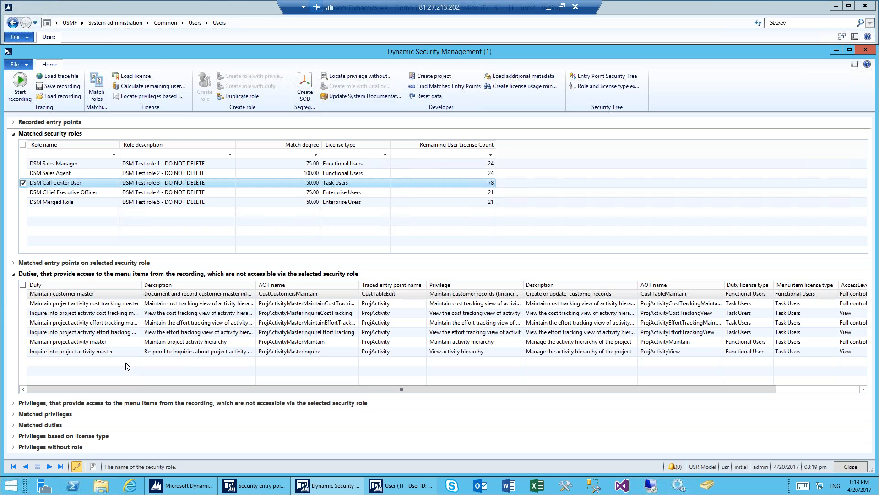
left_click(13, 274)
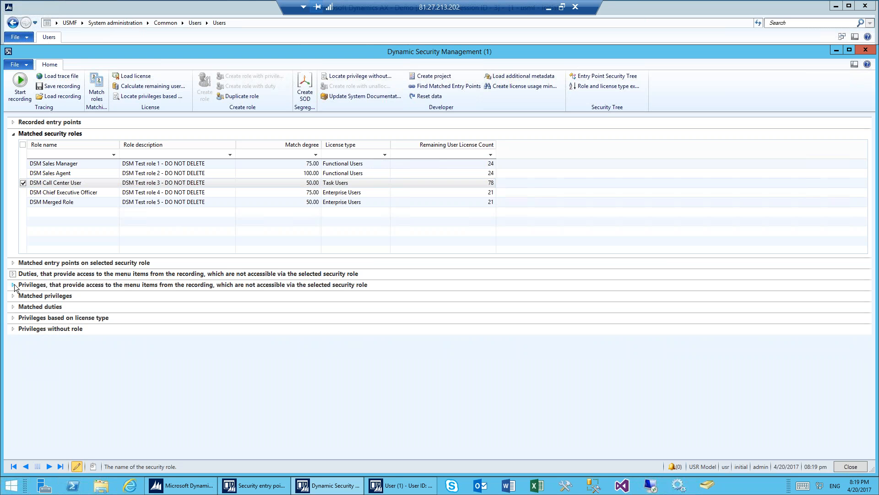
left_click(13, 285)
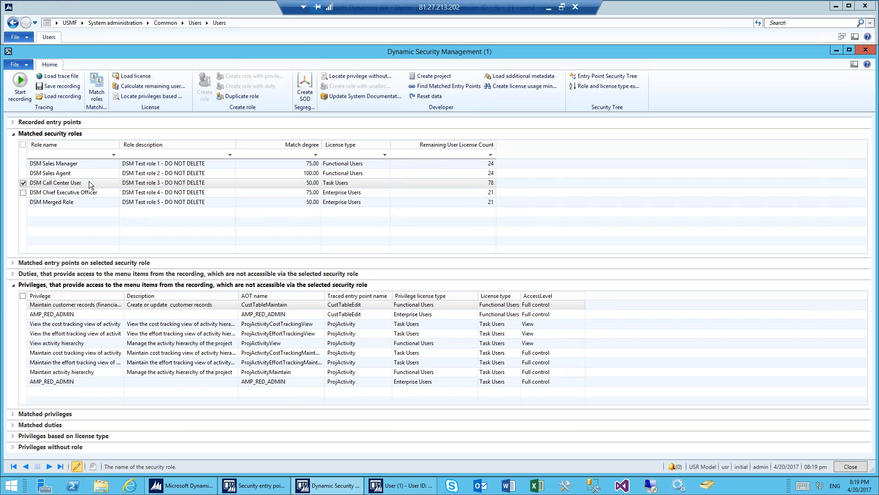
Step: Examine the options for duplicating the marked role, leaving without creating a duplicate
left_click(238, 96)
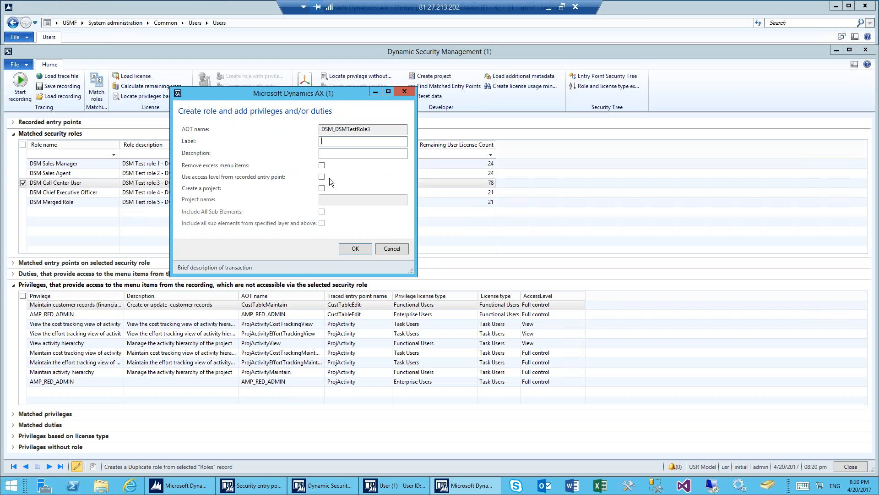
left_click(392, 249)
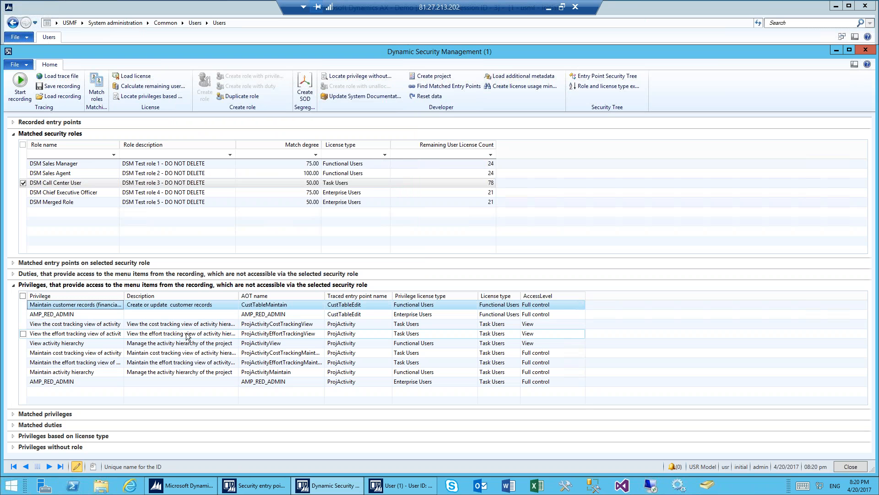
Step: Mark the CustTableMaintain privilege, find its matched entry points, and widen the License type column
left_click(23, 304)
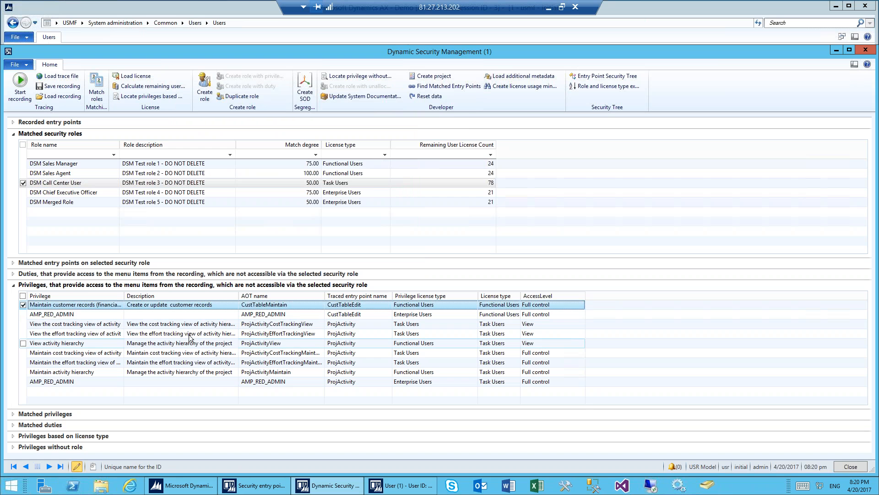
left_click(460, 87)
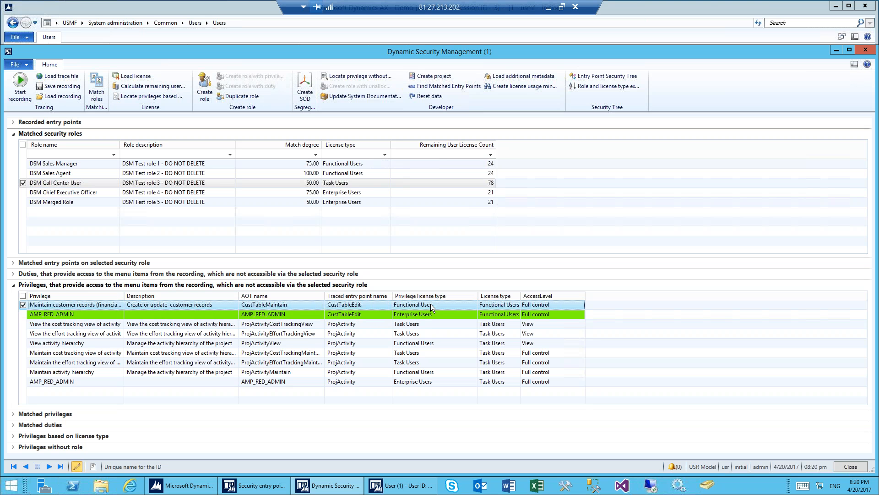
left_click_drag(522, 297, 561, 297)
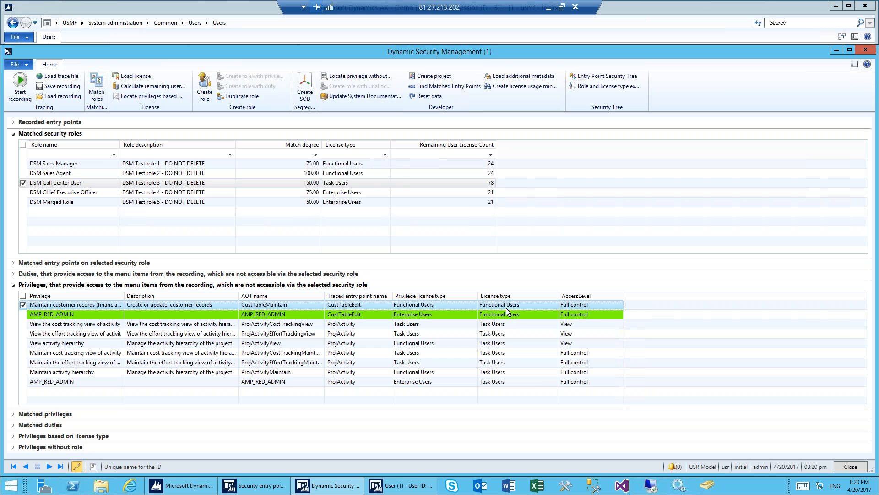
Step: Also mark the AMP_RED_ADMIN privilege for CustTableEdit and ProjActivityCostTrackingView, and find the matched entry points for the selection
left_click(23, 314)
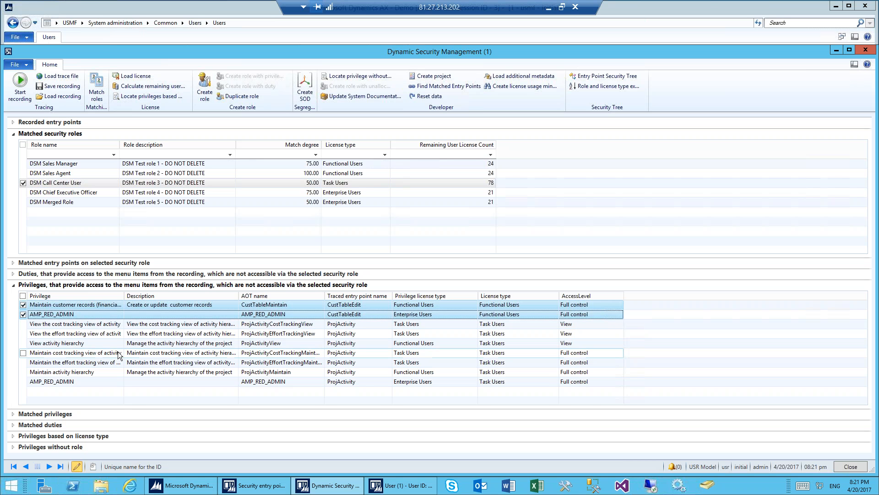
left_click(23, 324)
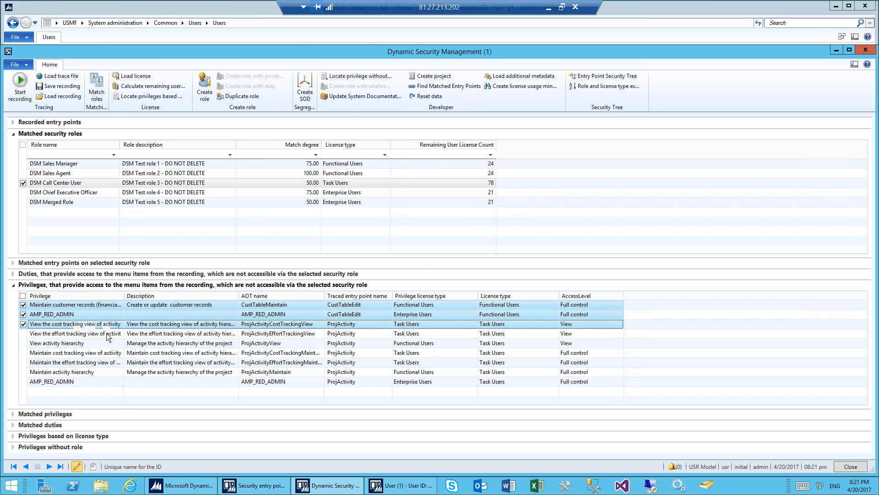
left_click(457, 86)
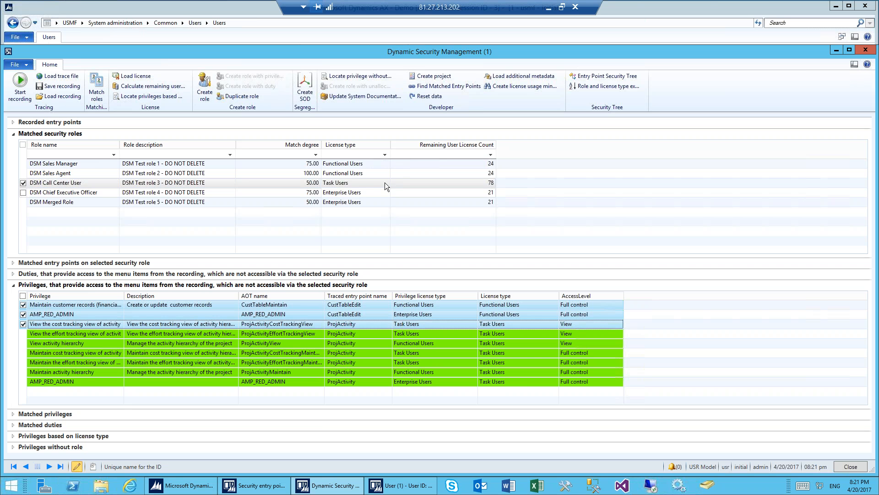
Step: Hide the missing-access privileges and show the matched privileges for examination
left_click(12, 284)
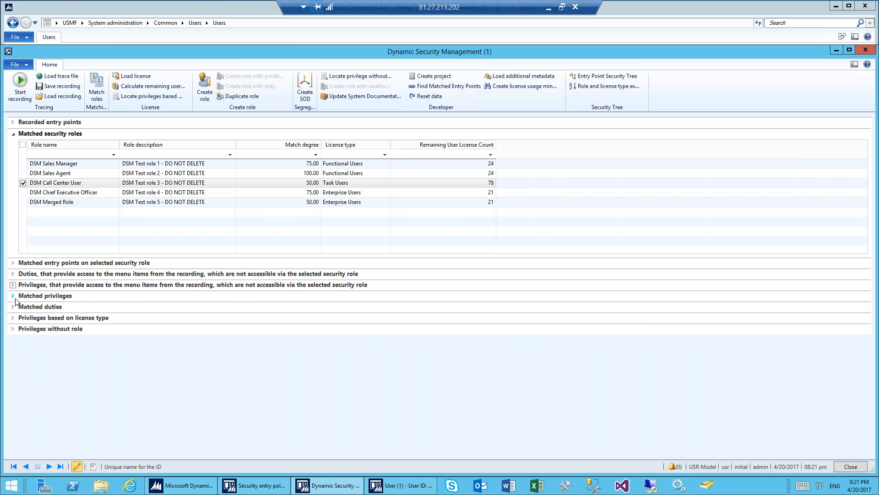
left_click(12, 296)
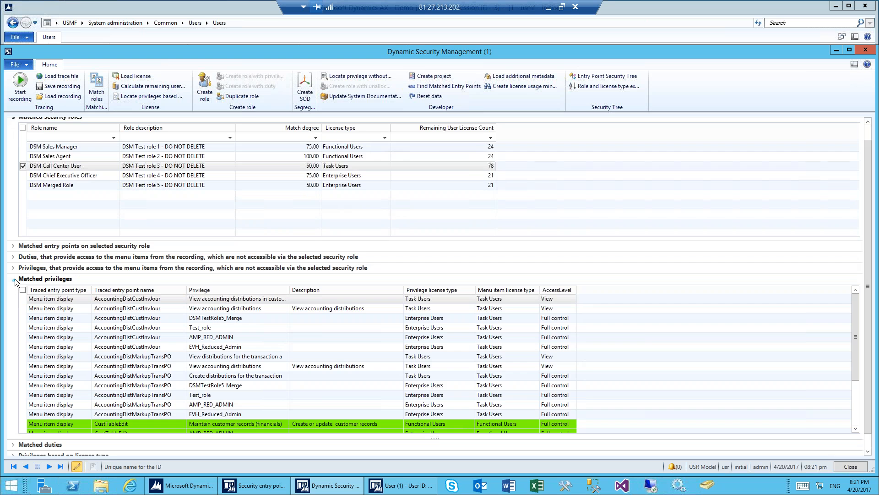
Step: Collapse the matched privileges and open the Role and license type explorer to examine the Budget manager role's duties, privileges and license types
left_click(13, 279)
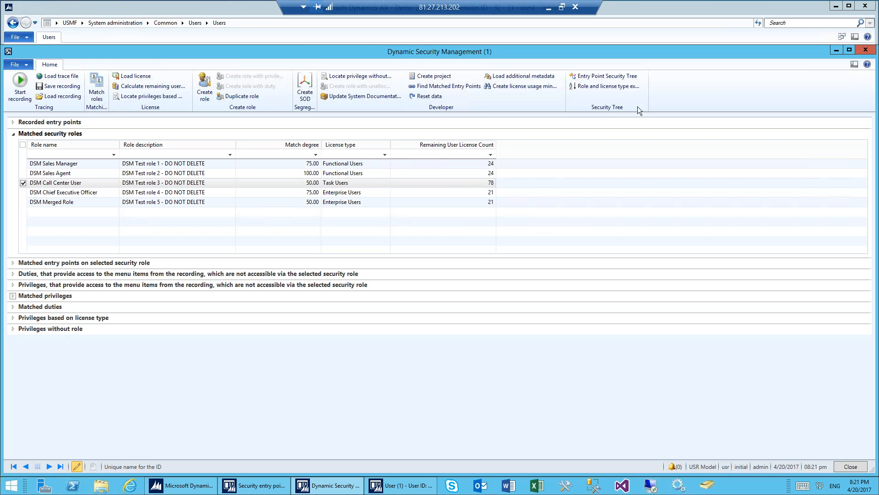
left_click(607, 88)
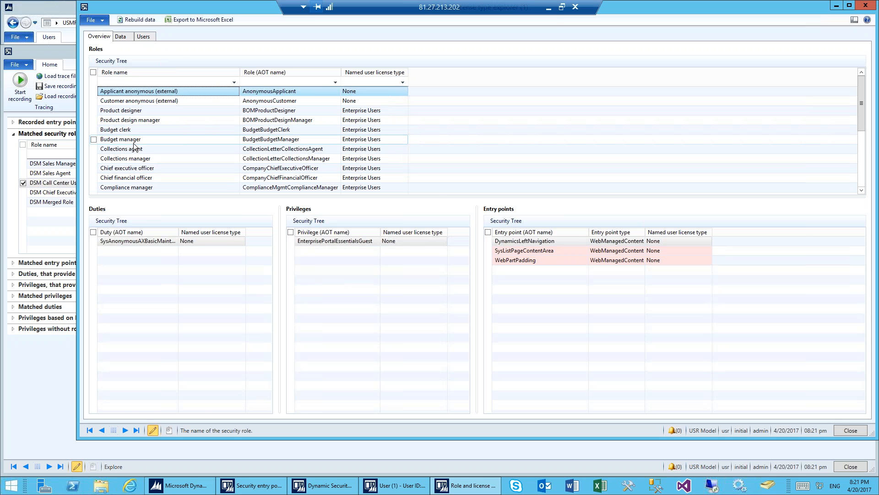
left_click(123, 139)
scroll(127, 183, "down", 2)
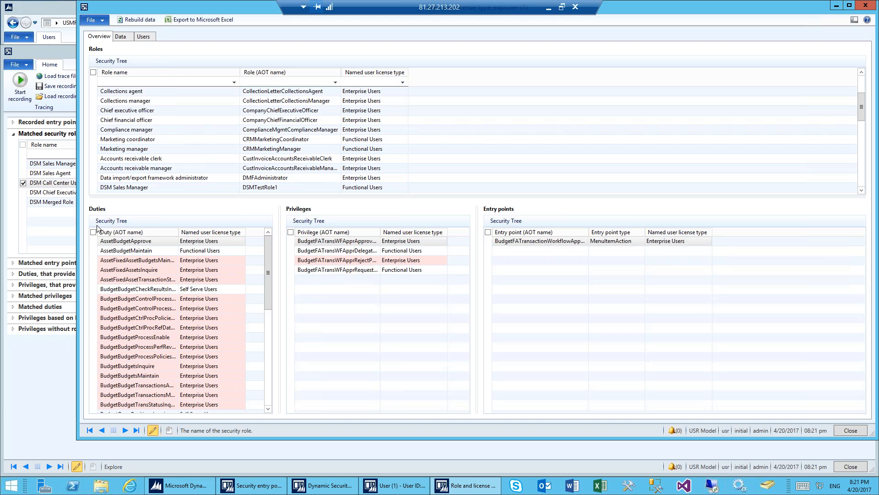
scroll(135, 121, "up", 2)
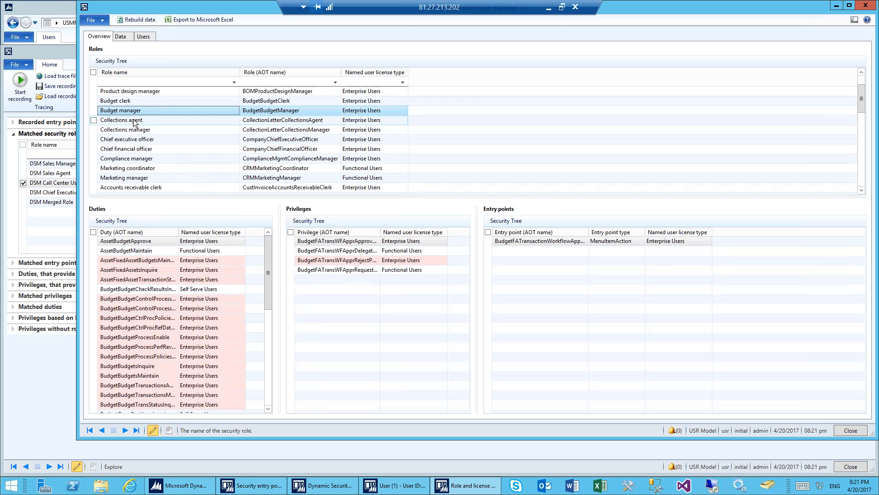
left_click(126, 271)
left_click(131, 317)
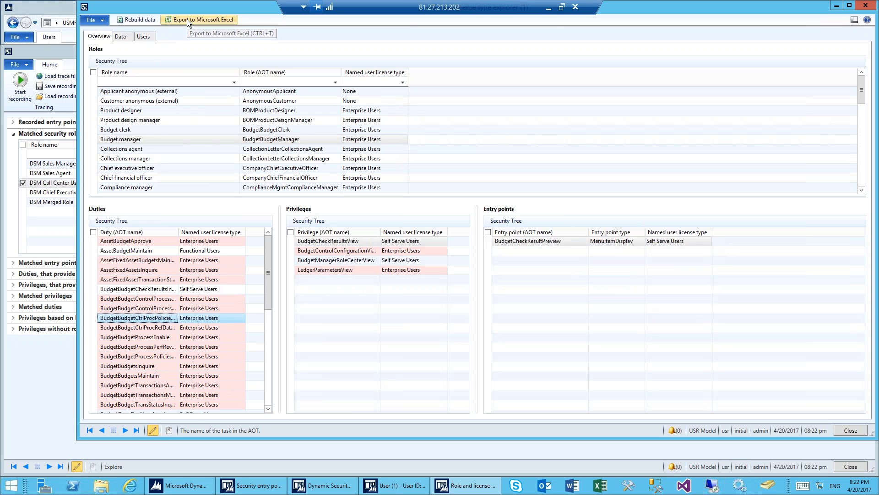
Step: Examine the license types required by each user's roles, then close the explorer and the Dynamic Security Management form
left_click(144, 37)
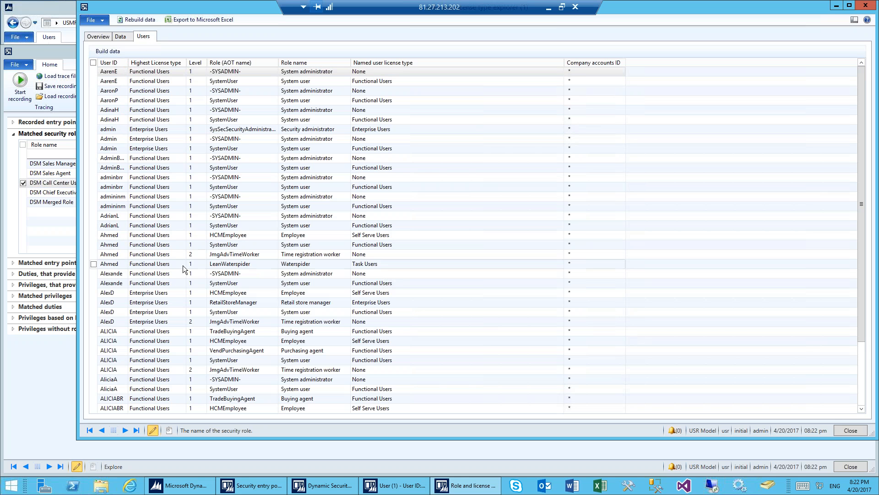
left_click(387, 304)
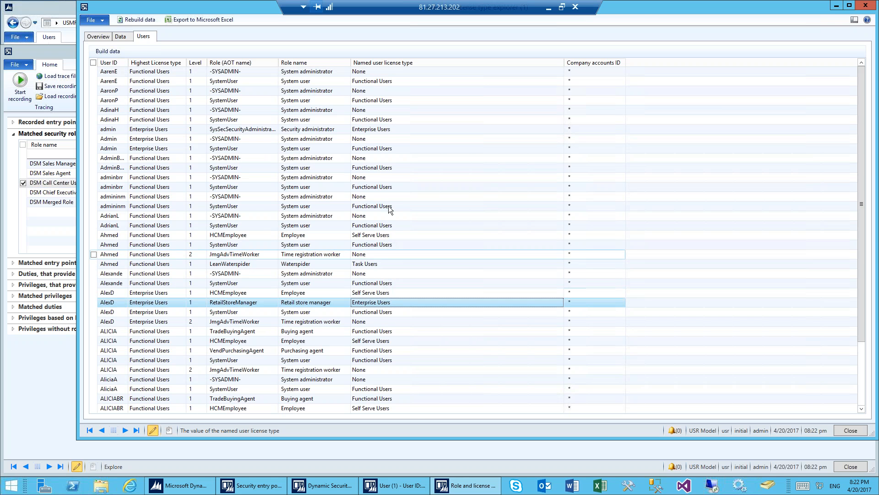
left_click(383, 82)
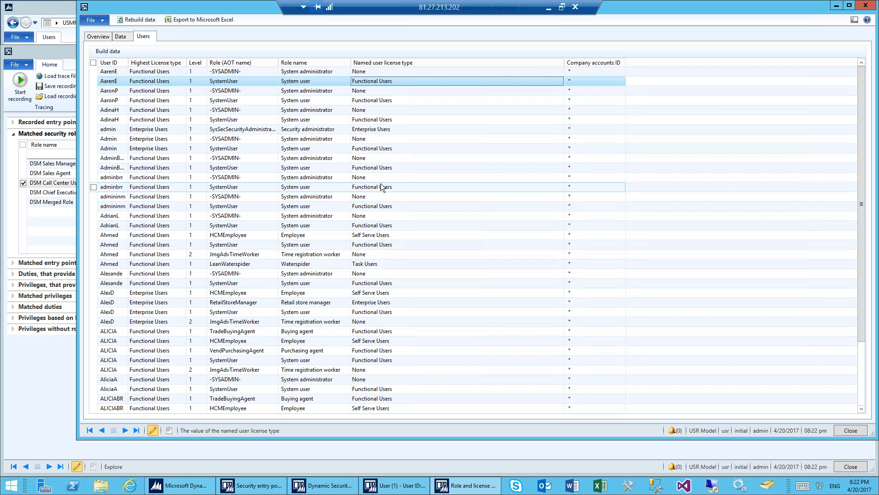
left_click(377, 303)
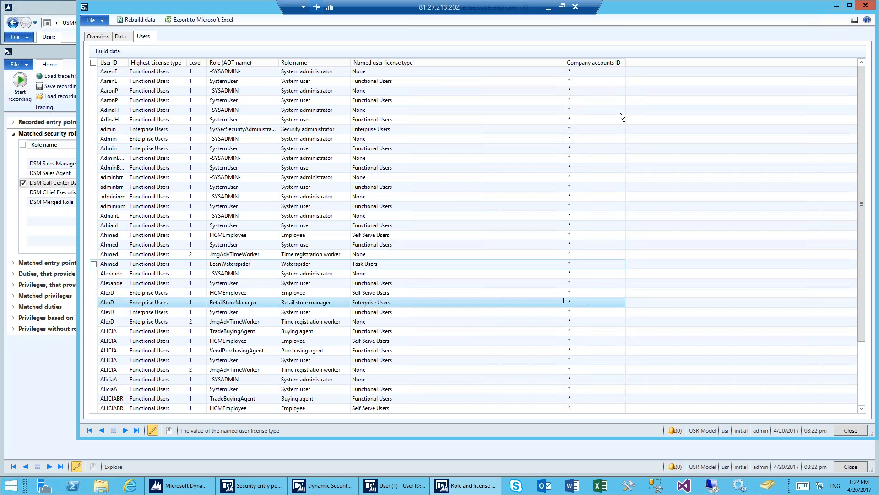
left_click(865, 7)
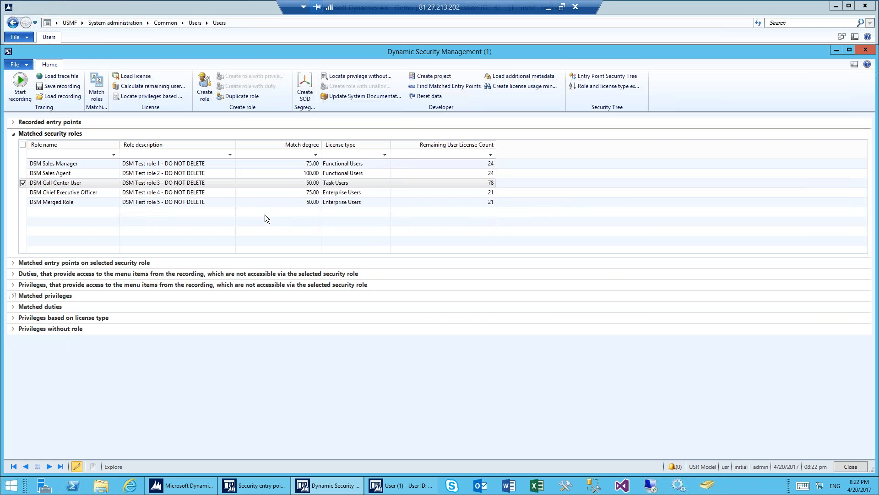
left_click(869, 51)
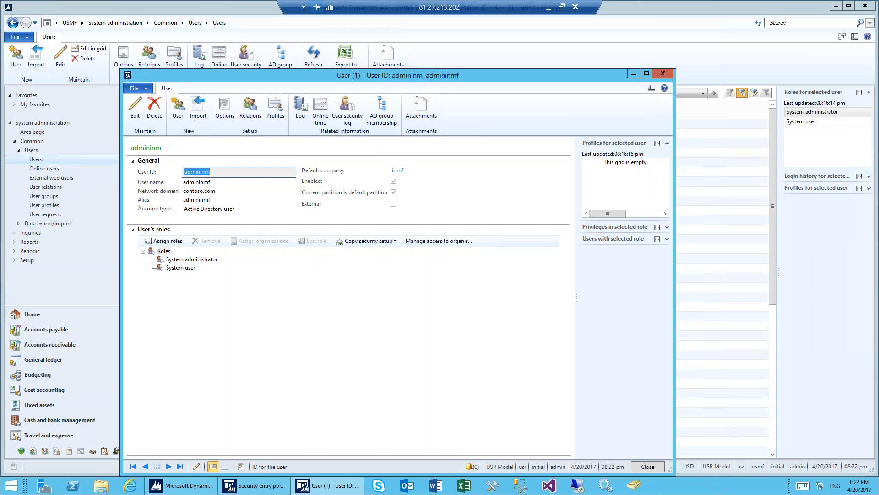
Step: Open the Security Tree for the SysUserInfoDetail menu item from the User ID field's personalization information and view the related security roles
right_click(230, 172)
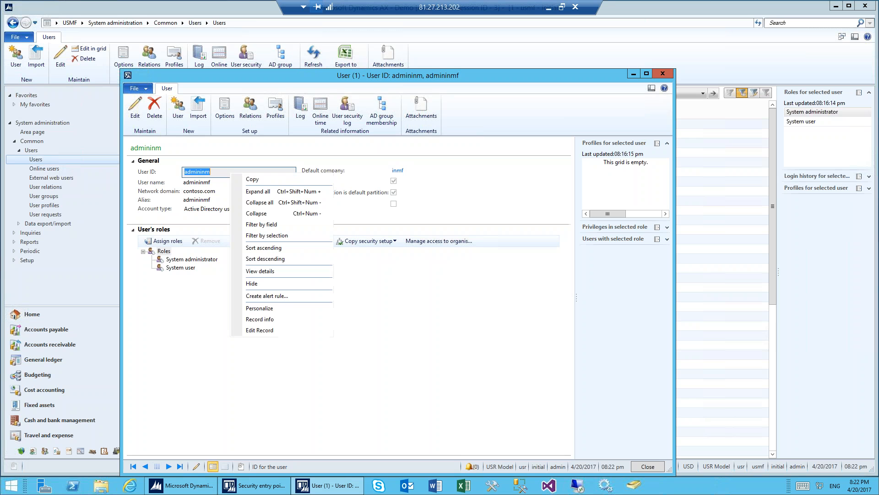
left_click(276, 309)
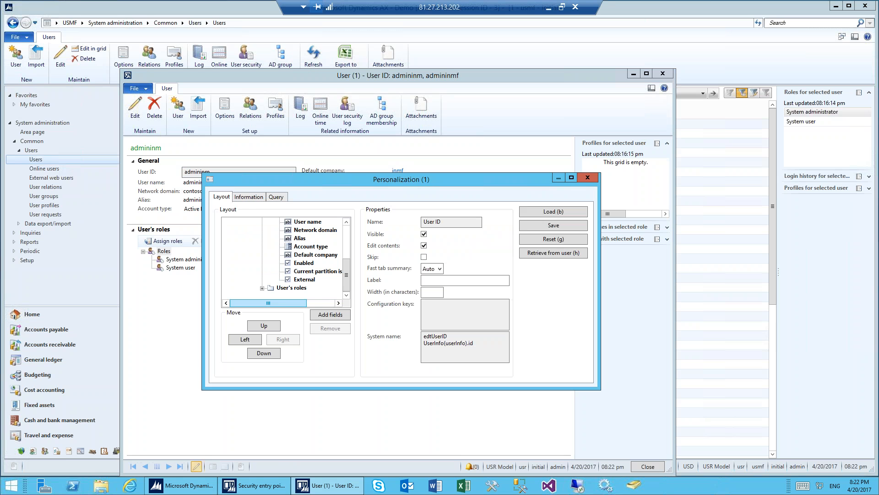
left_click(256, 198)
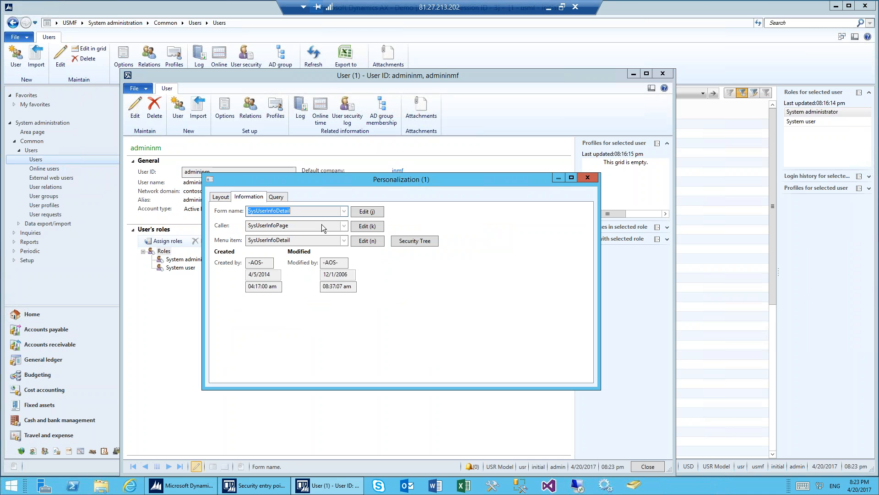
left_click(414, 241)
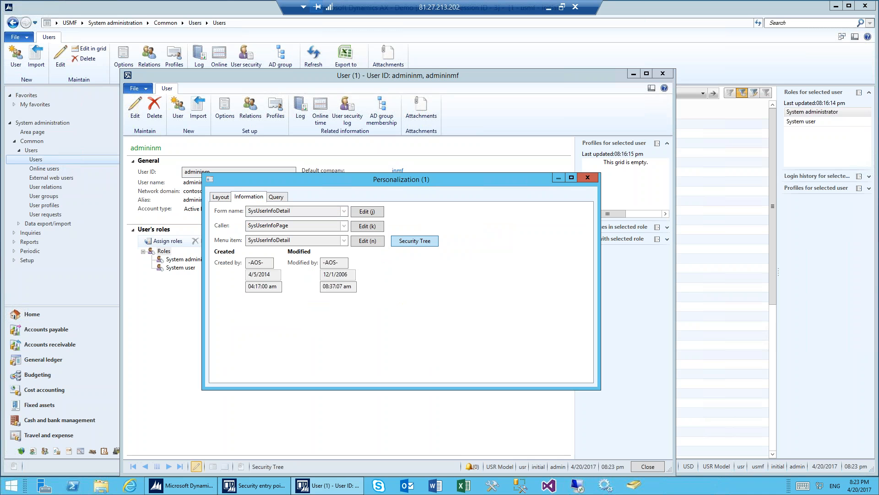
left_click_drag(447, 223, 423, 169)
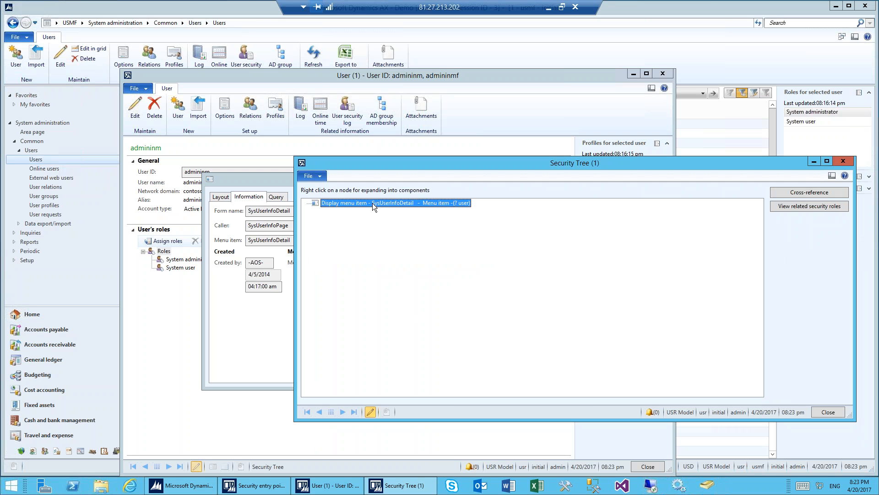
left_click(800, 207)
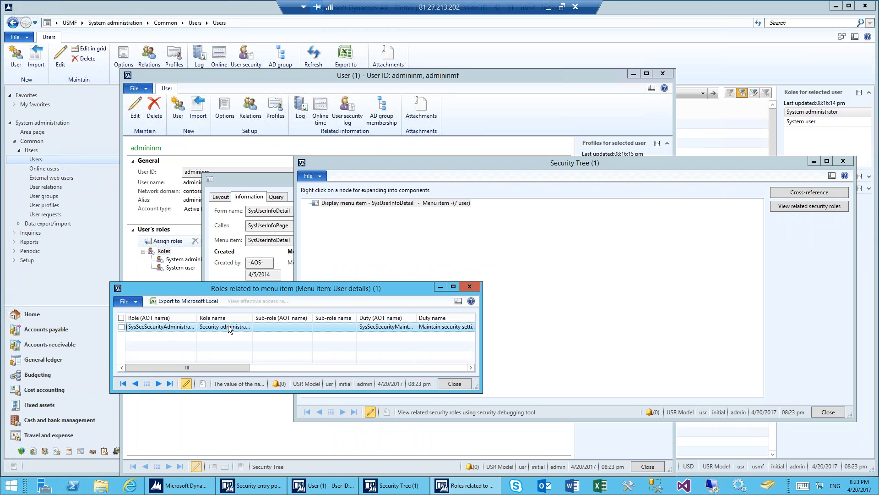
left_click(469, 287)
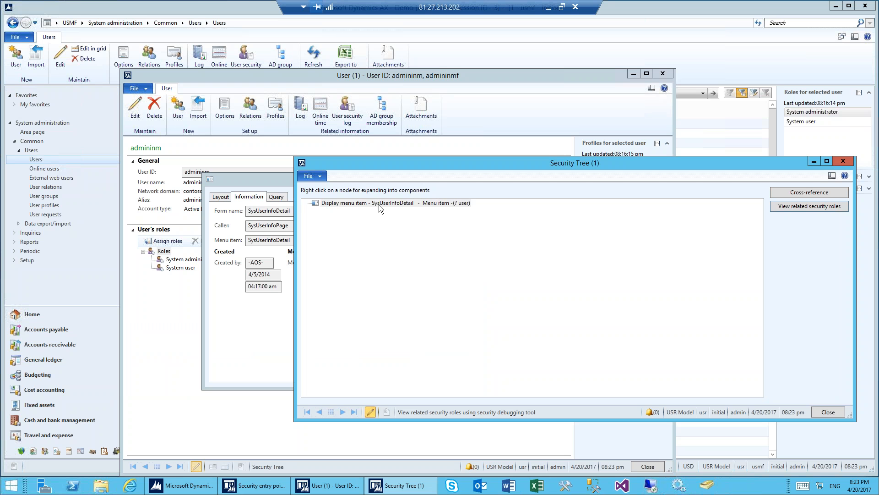
Step: Expand SysUserInfoDetail in the Security Tree into its privileges, and the SysUserInfoMaintain privilege into its menu items
right_click(378, 205)
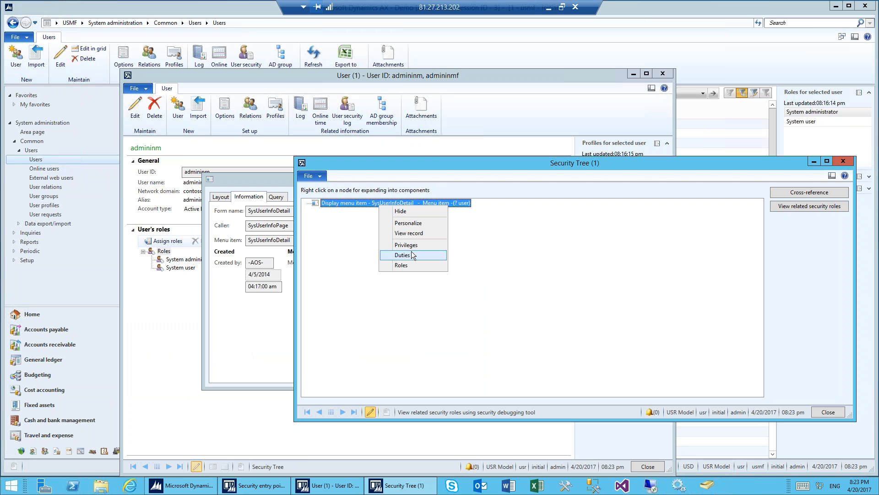
left_click(413, 246)
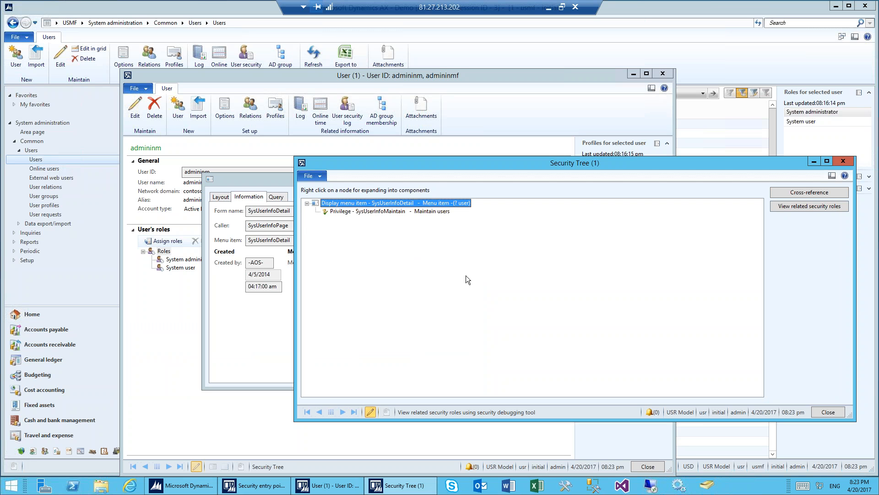
right_click(380, 211)
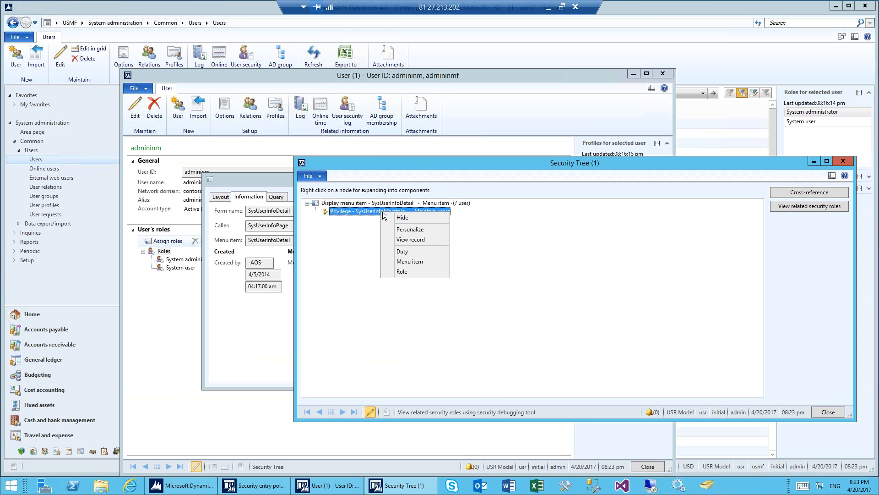
left_click(408, 261)
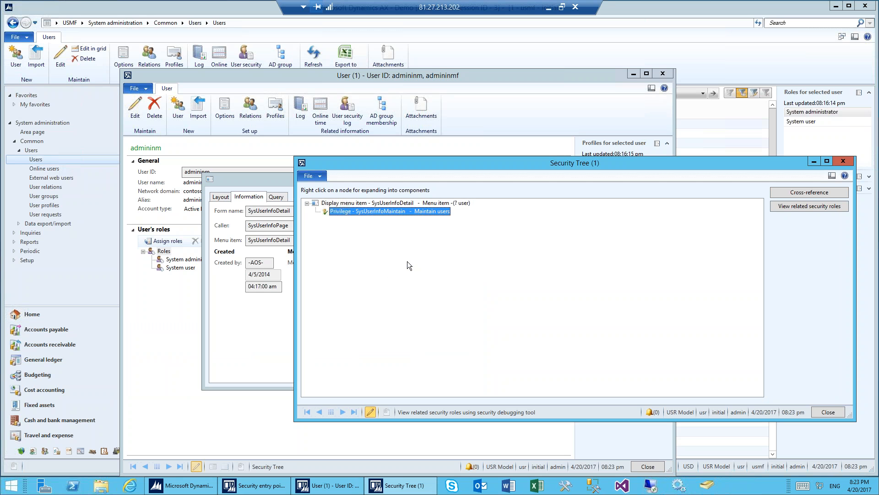
Step: Expand the SysUserInfoPageEdit menu item into its roles, and the SysSecSecurityAdministrator role into its users
right_click(413, 268)
left_click(443, 326)
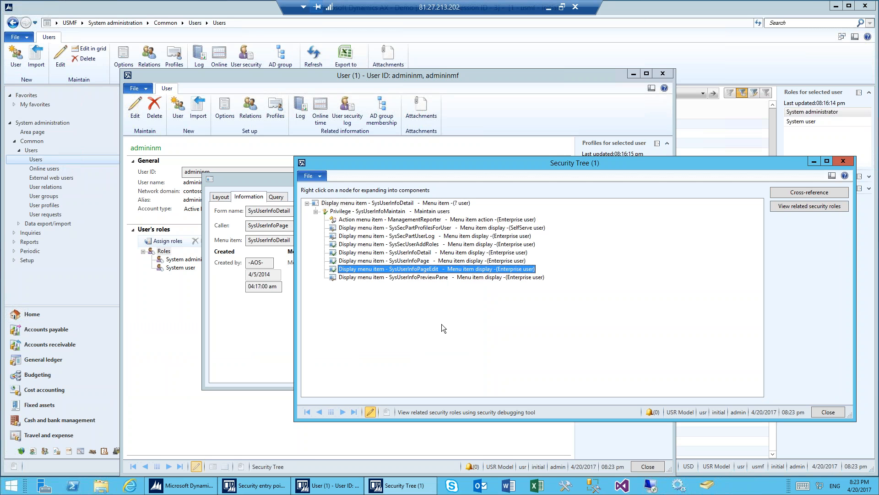
right_click(379, 277)
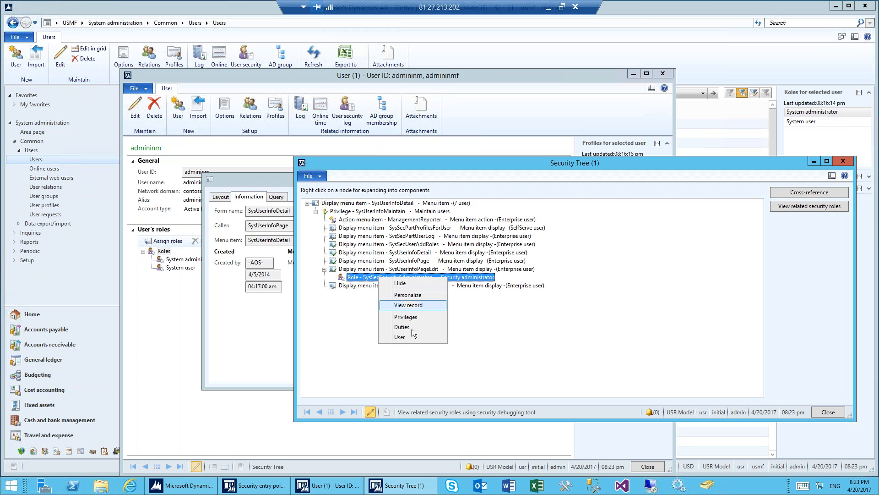
left_click(410, 336)
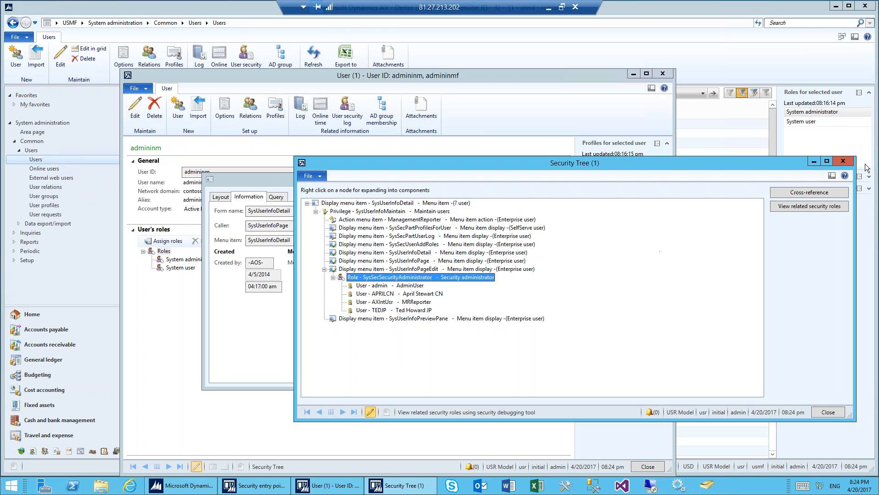
Step: Close the Security Tree, Personalization and user detail forms, and go to the System administration area page
left_click(843, 161)
left_click(587, 178)
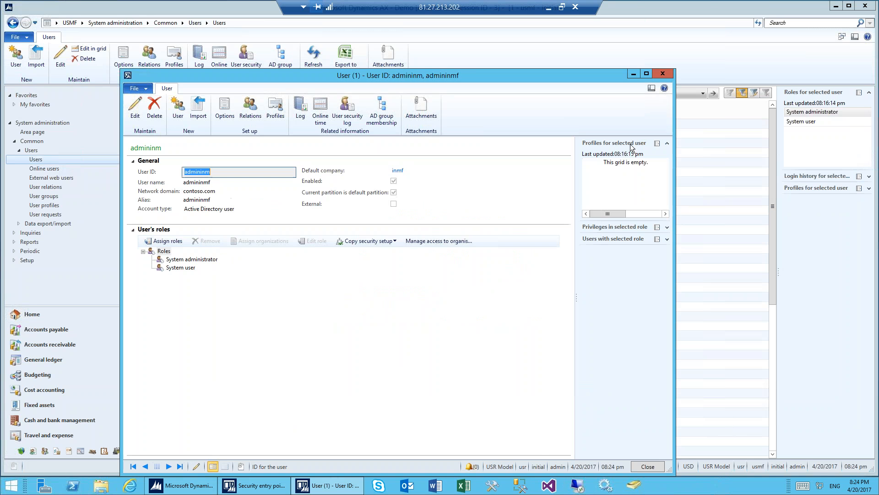
left_click(662, 74)
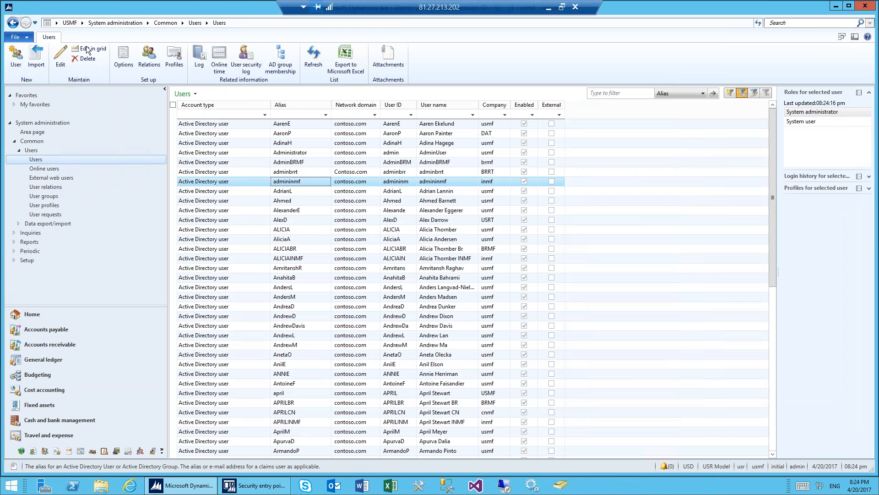
left_click(109, 23)
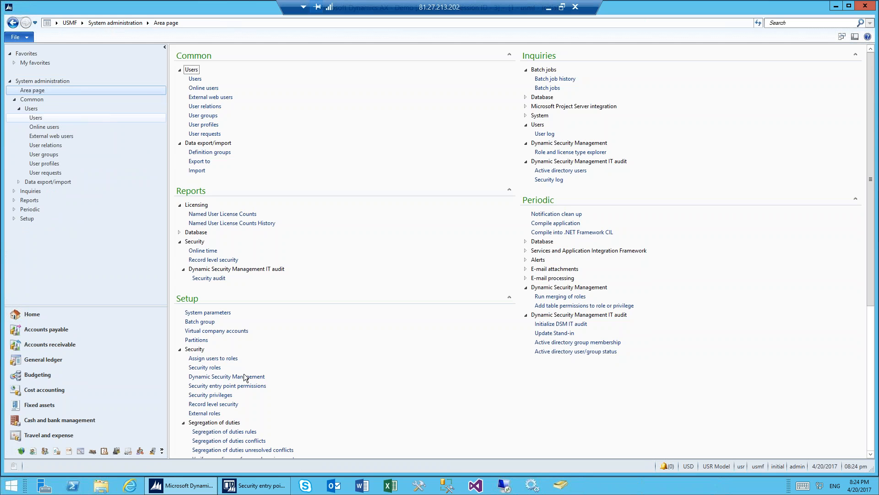
Step: In the Security entry point permissions form, expand Accounts payable and select Bill of entry under Inquiries > Journals
left_click(261, 489)
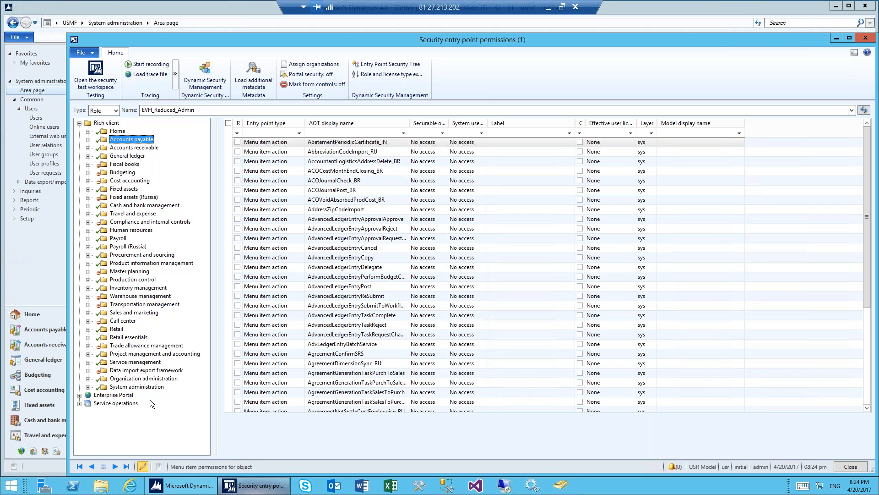
left_click(88, 139)
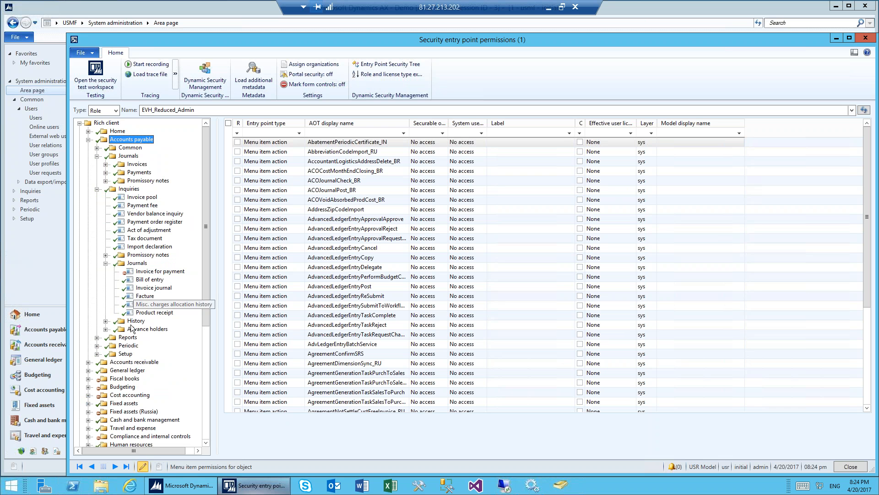
left_click(146, 280)
Step: Try setting the desired access level of VendInvoiceJournal to No access for the Inquiries > Journals node, closing without updating the entry points
right_click(140, 264)
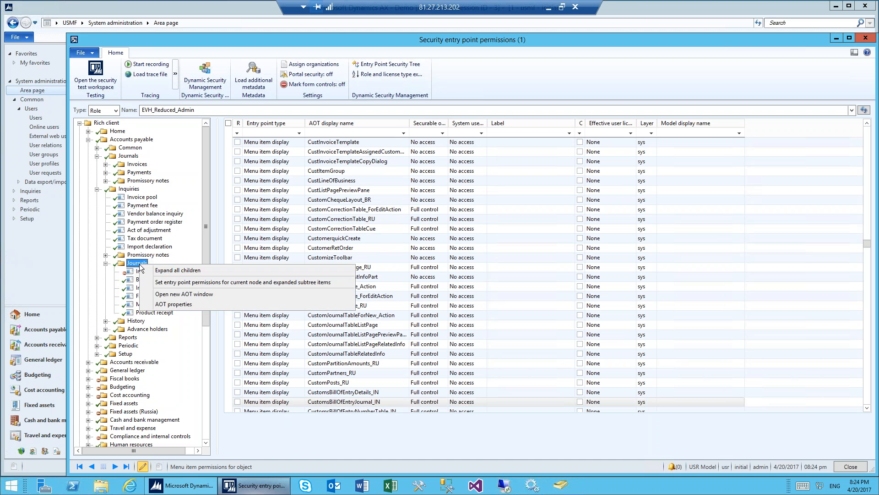
left_click(191, 283)
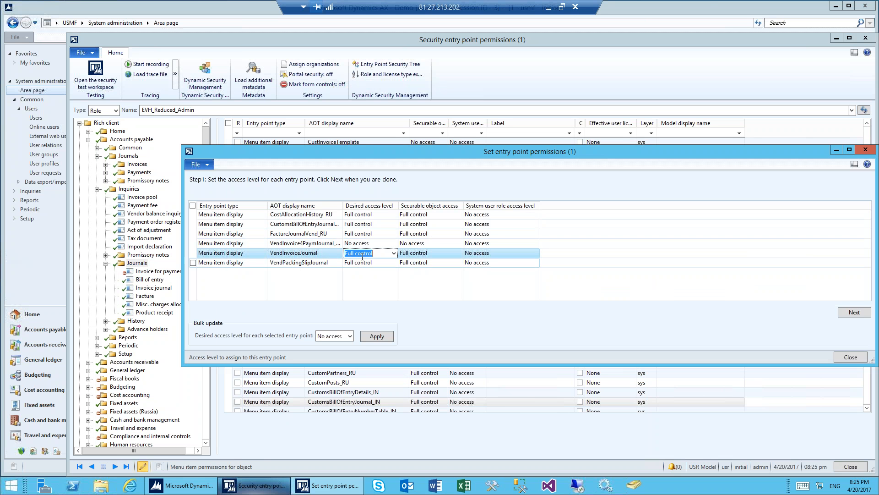
left_click(386, 340)
left_click(375, 252)
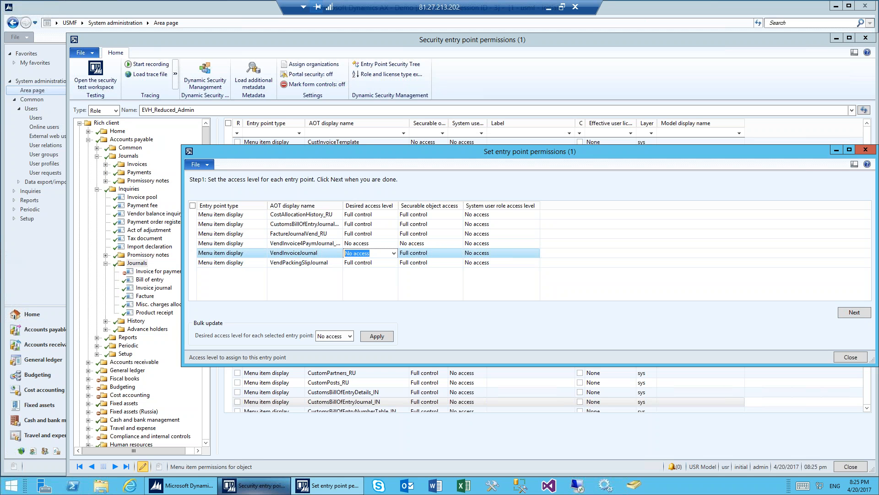
left_click(851, 357)
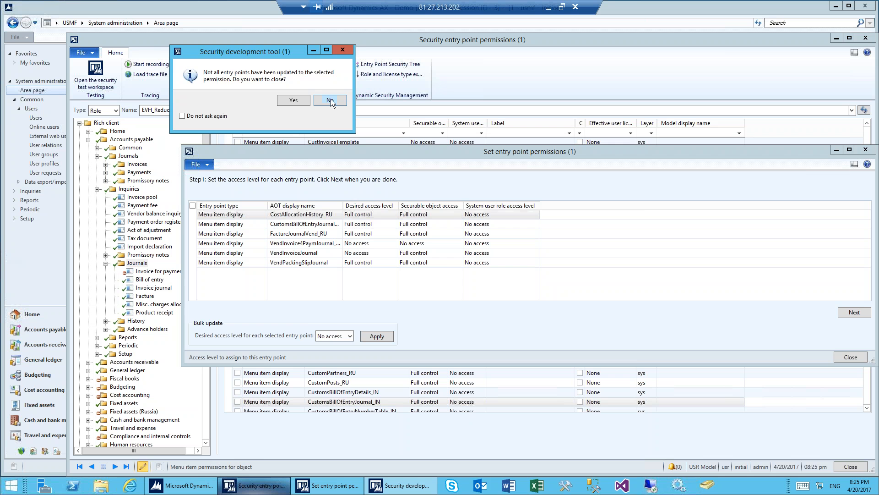
left_click(294, 101)
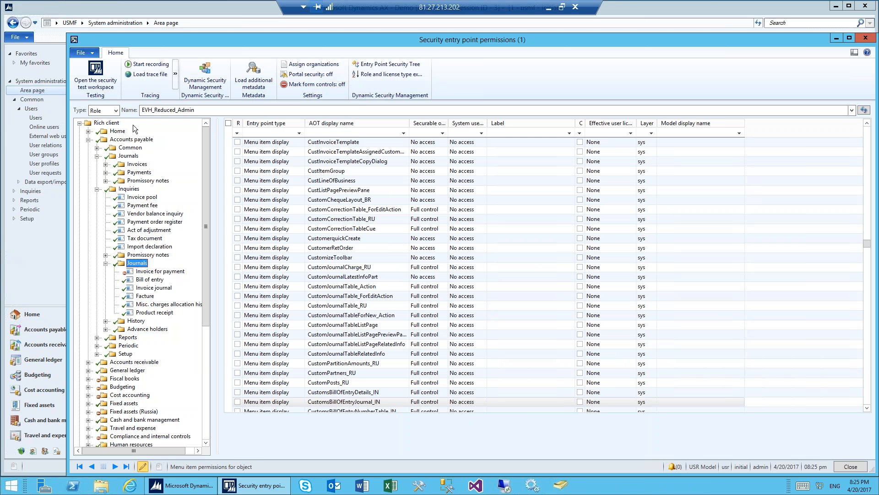
Step: Open the security test workspace for the EVH_Reduced_Admin role, check its System administration and Accounts payable content, and close the workspace and permissions form
left_click(100, 75)
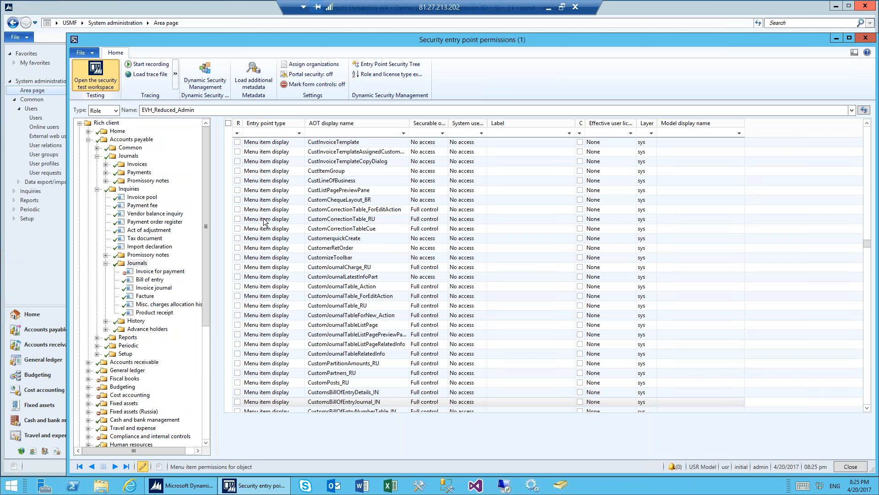
left_click(101, 76)
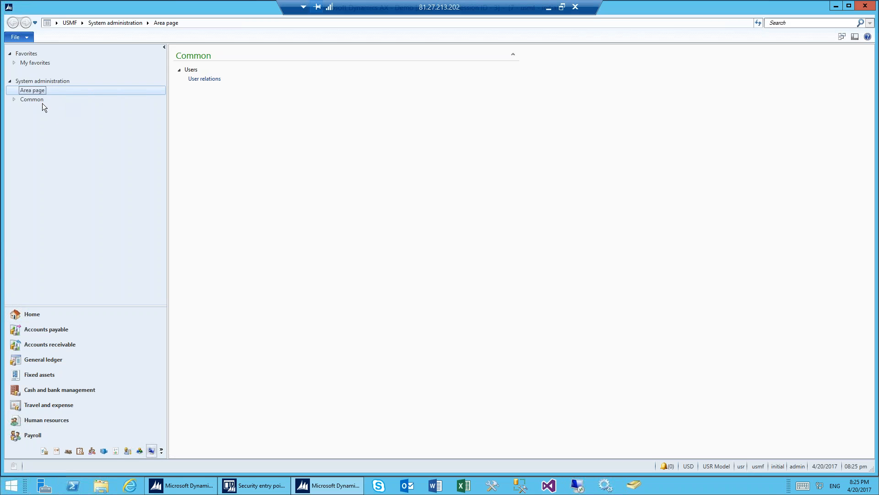
left_click(14, 100)
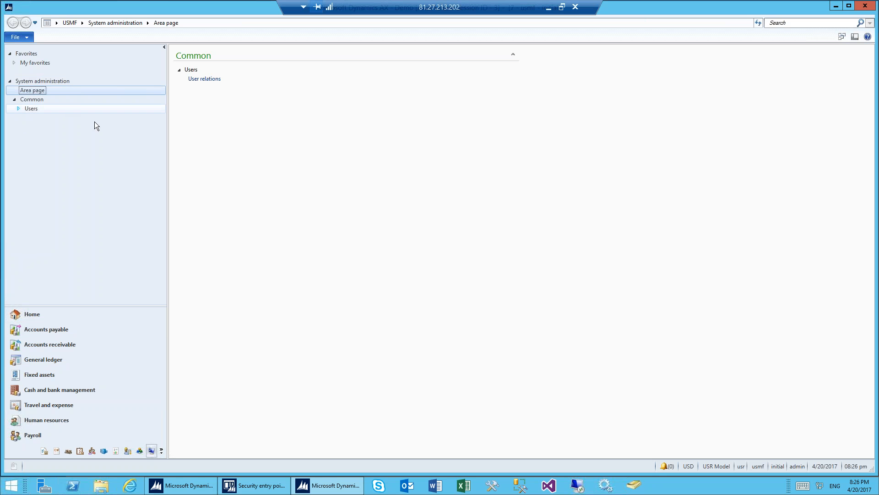
left_click(50, 329)
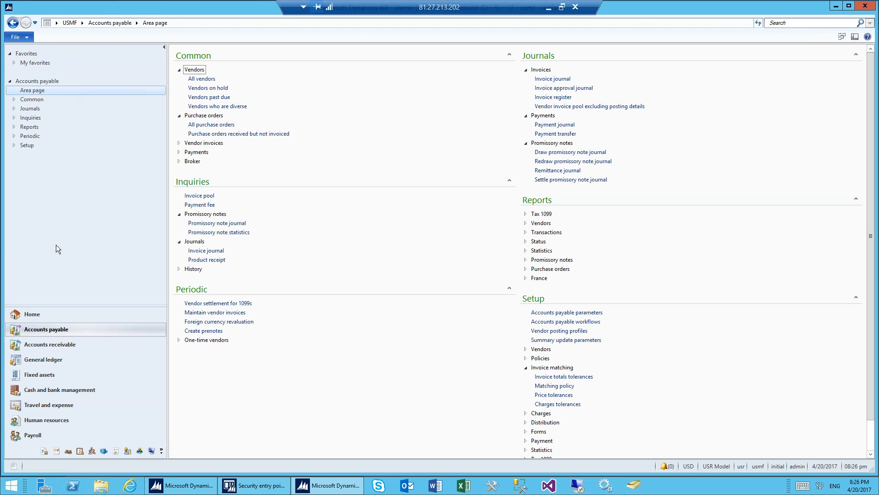
left_click(863, 7)
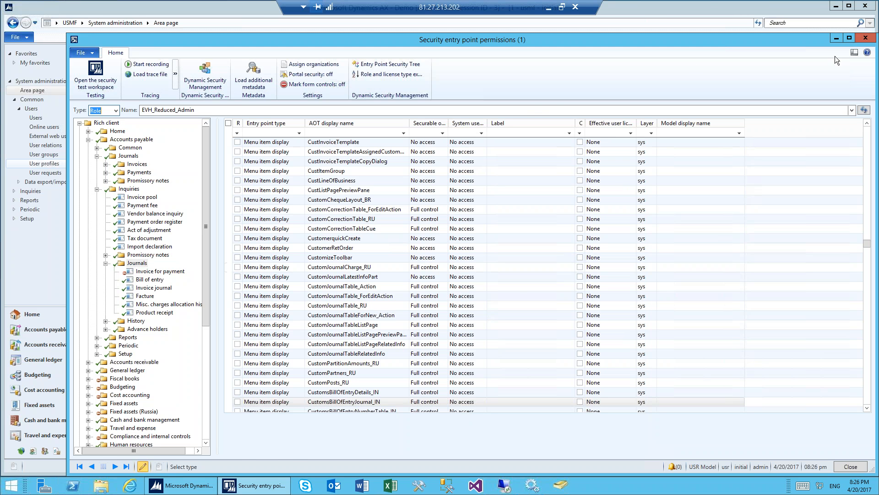
left_click(866, 40)
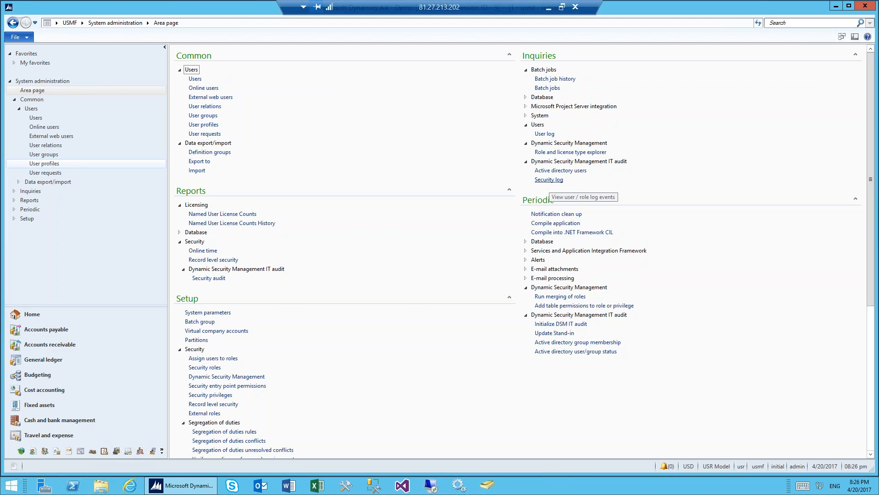
Step: Open the Security log from the Dynamic Security Management IT audit inquiries and sort it by removed date and time
left_click(548, 180)
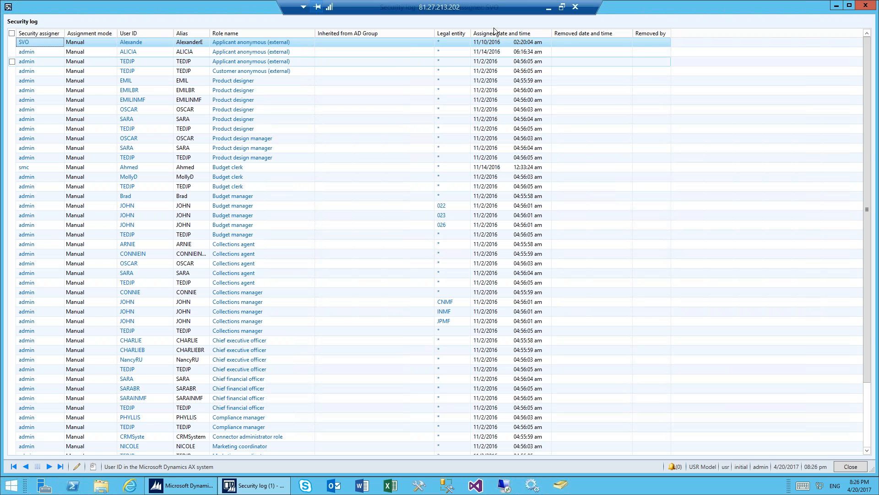
left_click(582, 34)
left_click(582, 34)
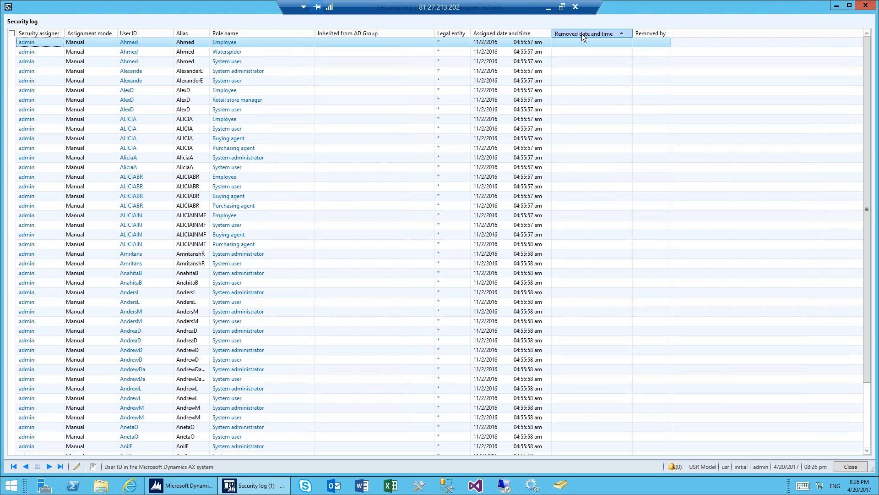